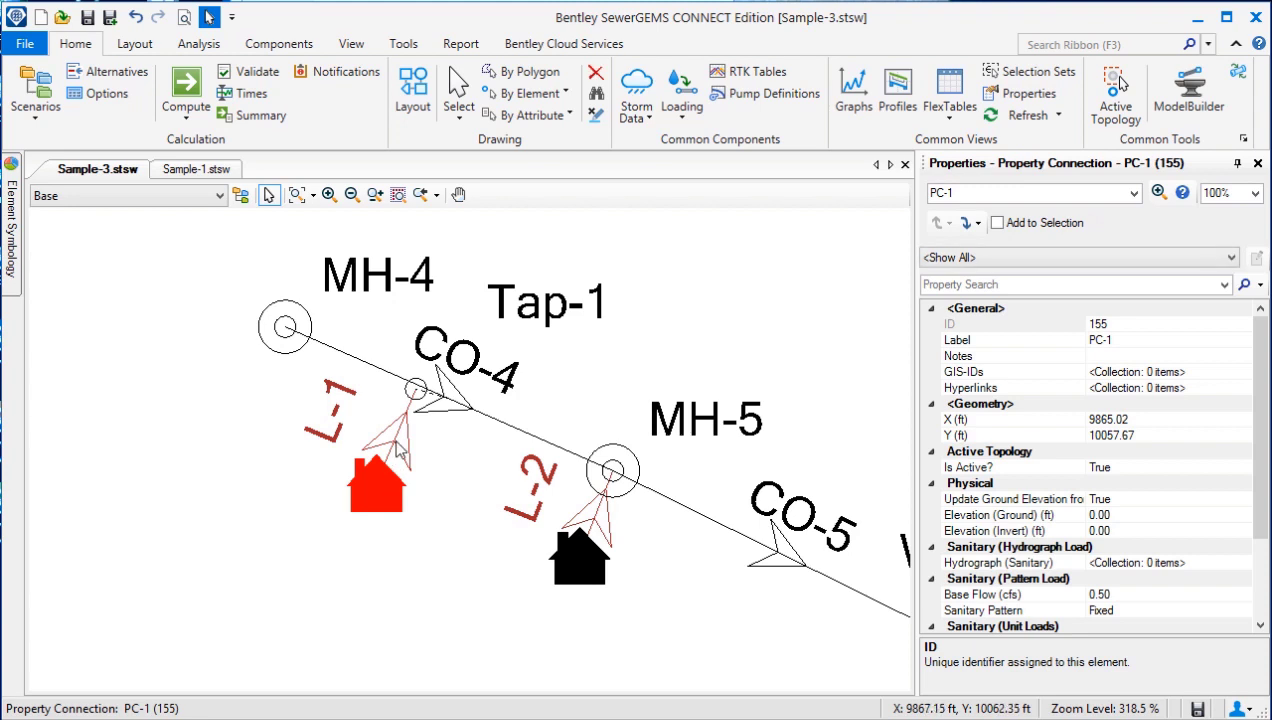
Step: Examine the properties of lateral L-1, including its Manning's n and results, and of Tap-1 on conduit CO-4
{"action": "left_click", "coordinate": [398, 447]}
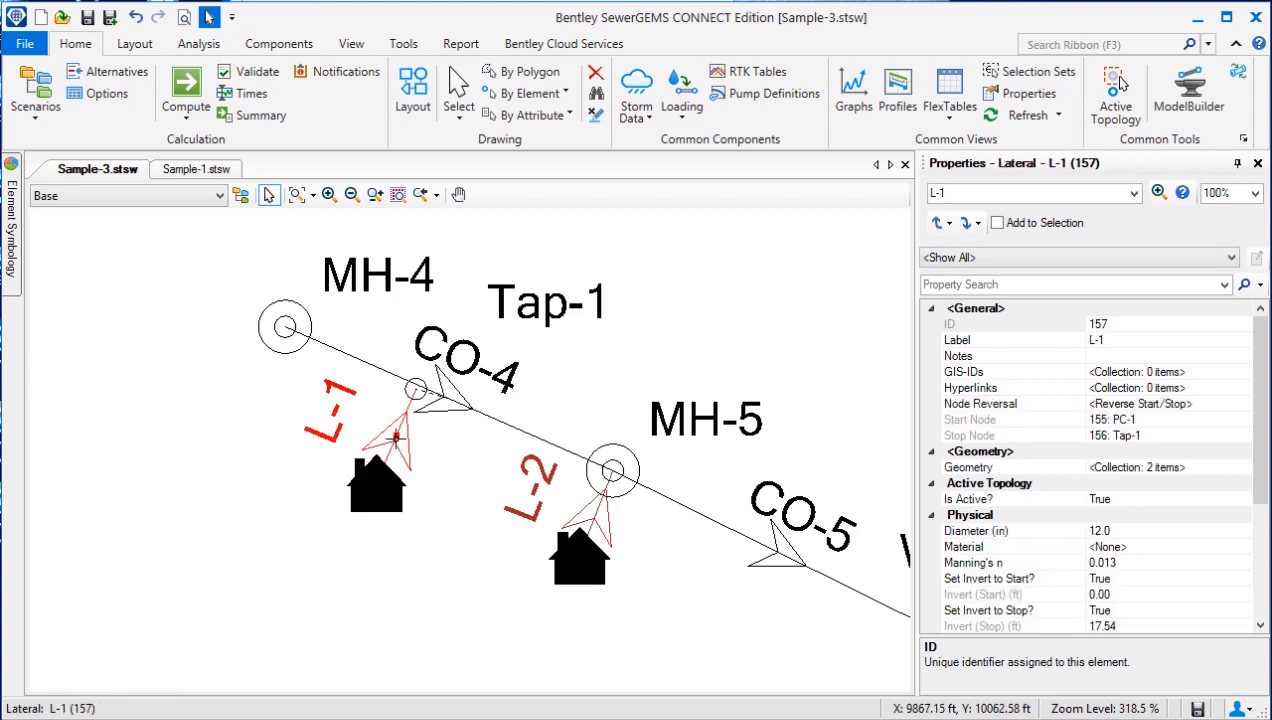
{"action": "left_click", "coordinate": [416, 389]}
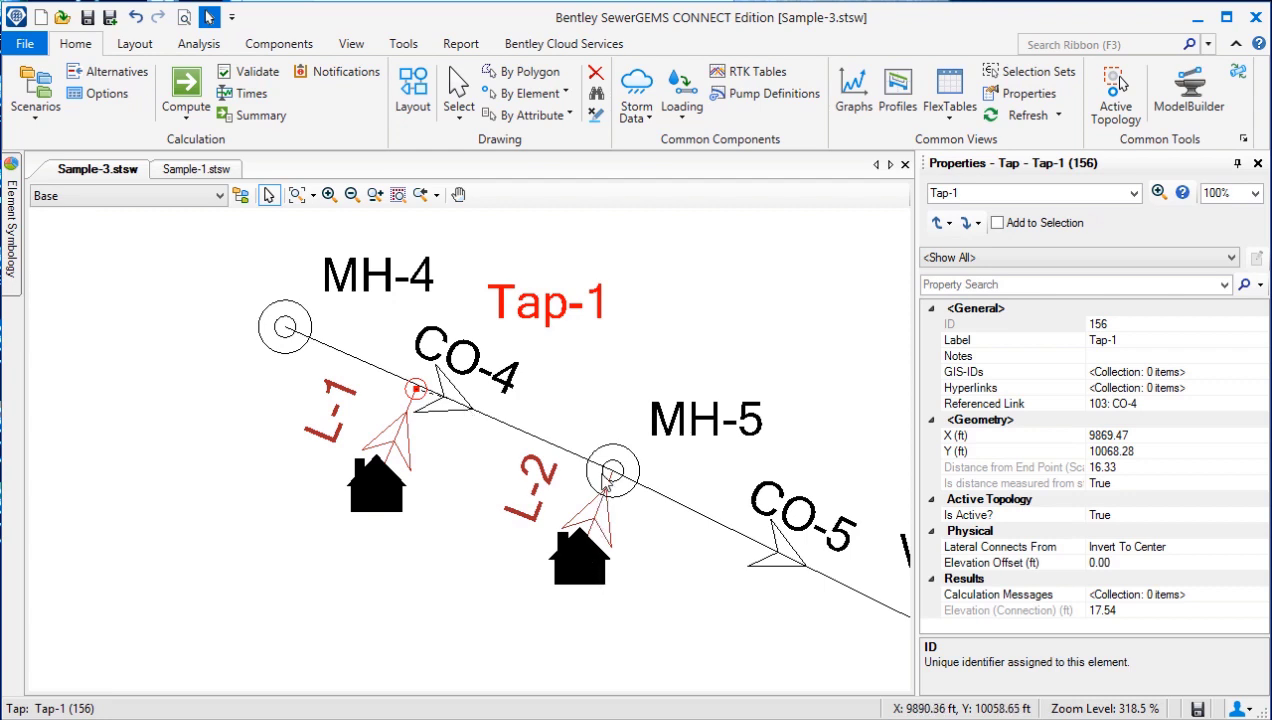
{"action": "left_click", "coordinate": [400, 437]}
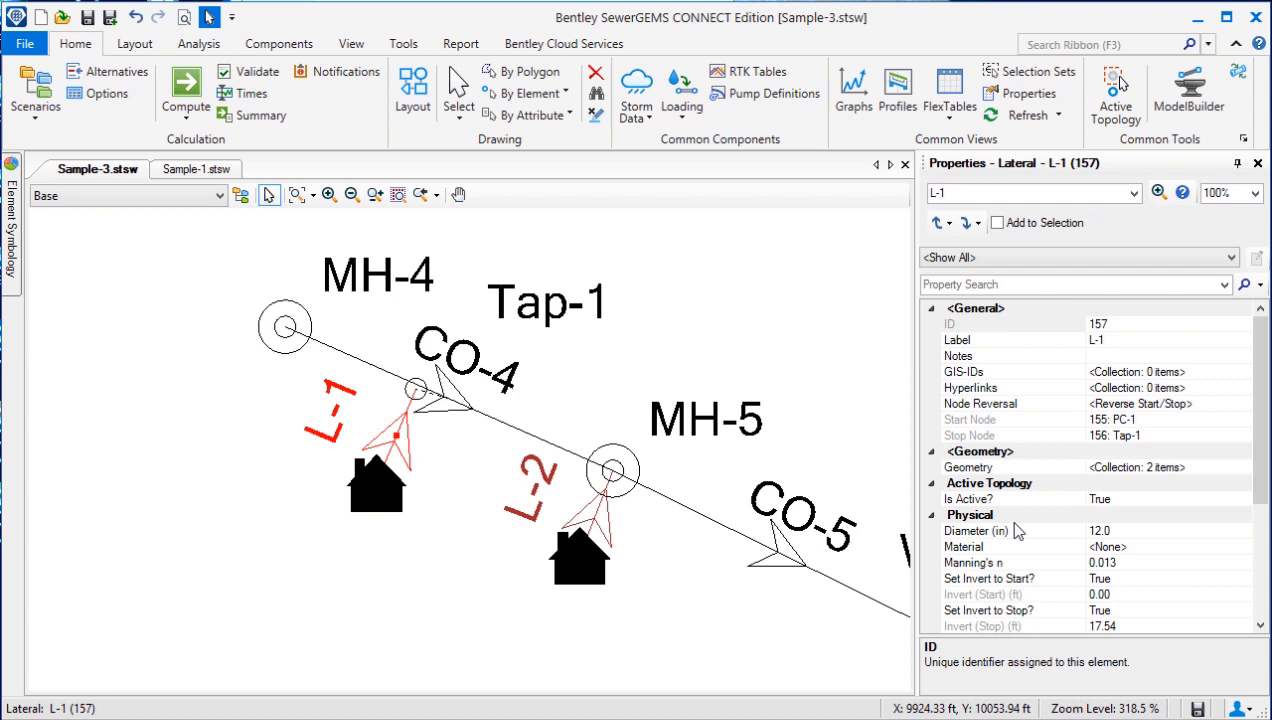
{"action": "scroll", "coordinate": [1040, 558], "scroll_direction": "down", "scroll_amount": 1}
{"action": "scroll", "coordinate": [1034, 561], "scroll_direction": "up", "scroll_amount": 1}
{"action": "left_click", "coordinate": [1047, 566]}
{"action": "scroll", "coordinate": [1047, 566], "scroll_direction": "down", "scroll_amount": 4}
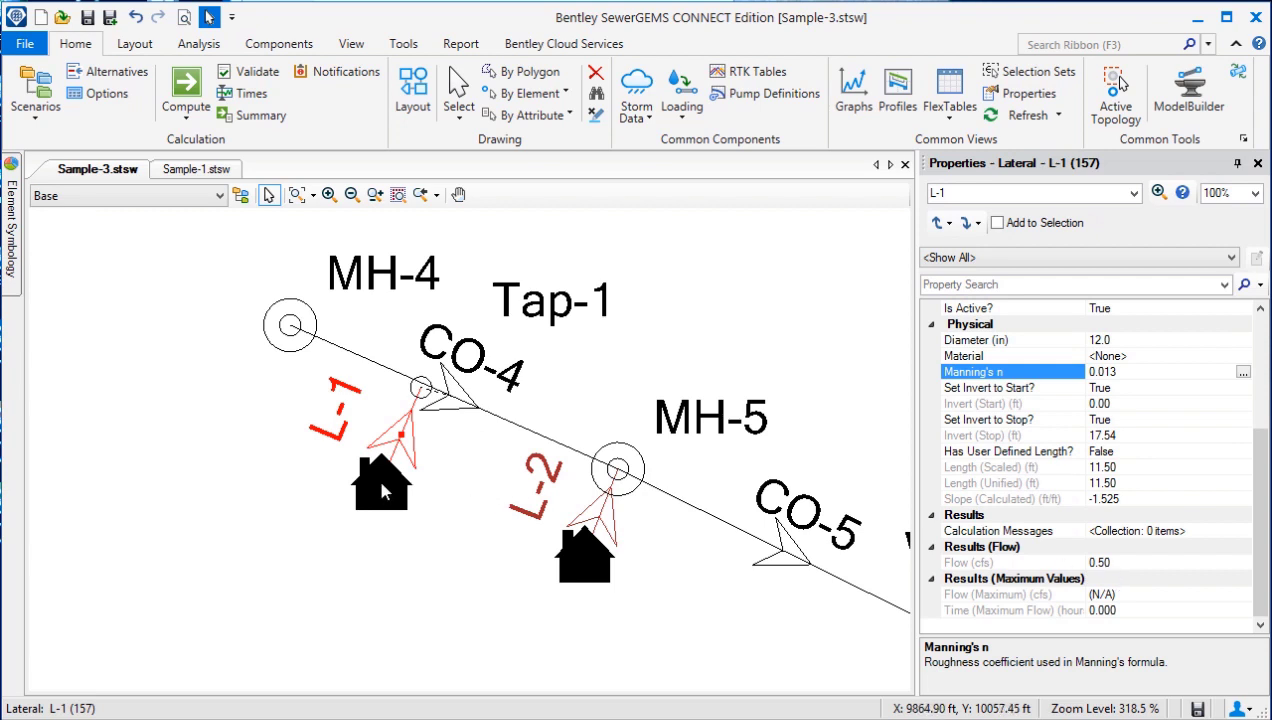
Step: Check Tap-1's referenced link, and move the tap off conduit CO-4 and back onto it
{"action": "left_click", "coordinate": [421, 387]}
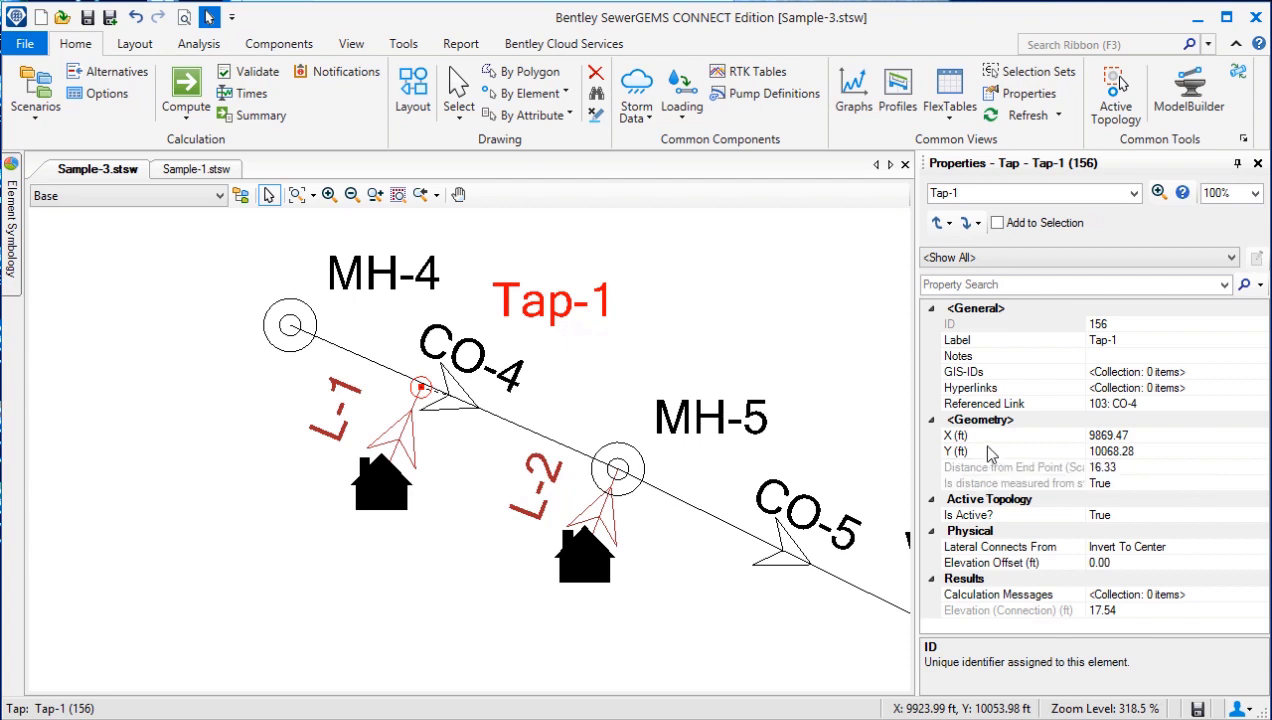
{"action": "left_click", "coordinate": [993, 404]}
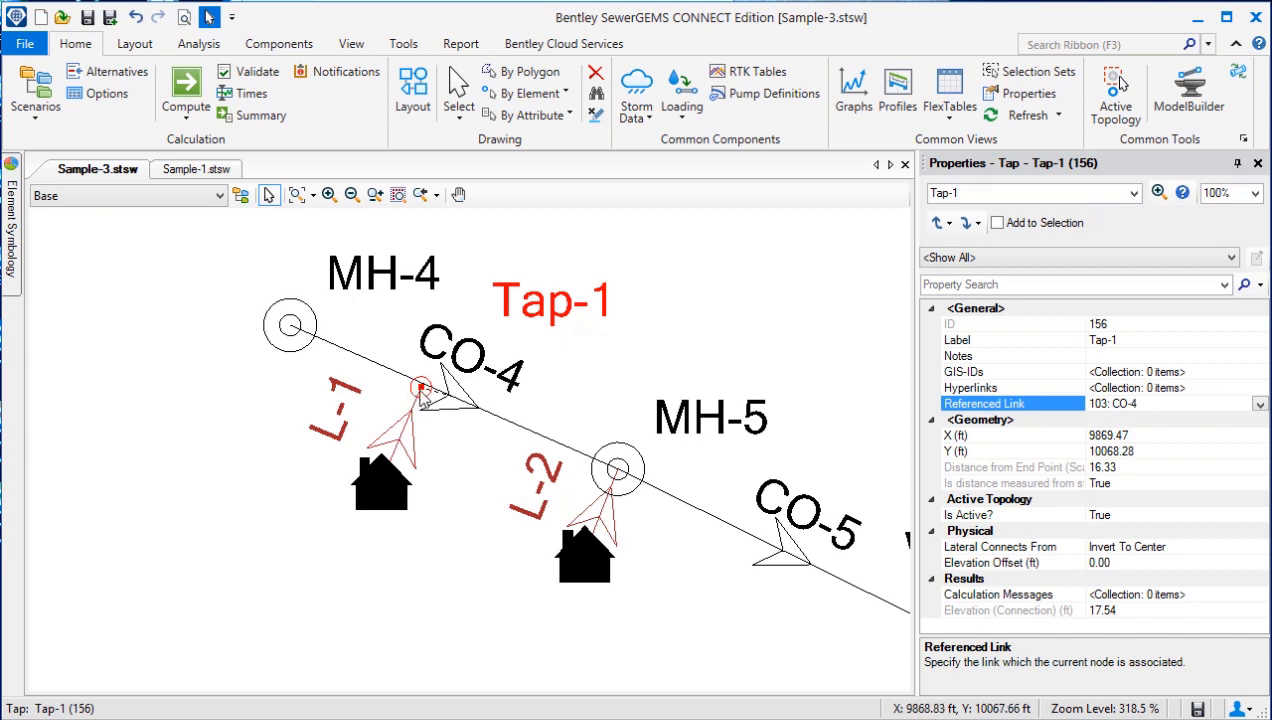
{"action": "left_click_drag", "start_coordinate": [422, 390], "coordinate": [344, 385]}
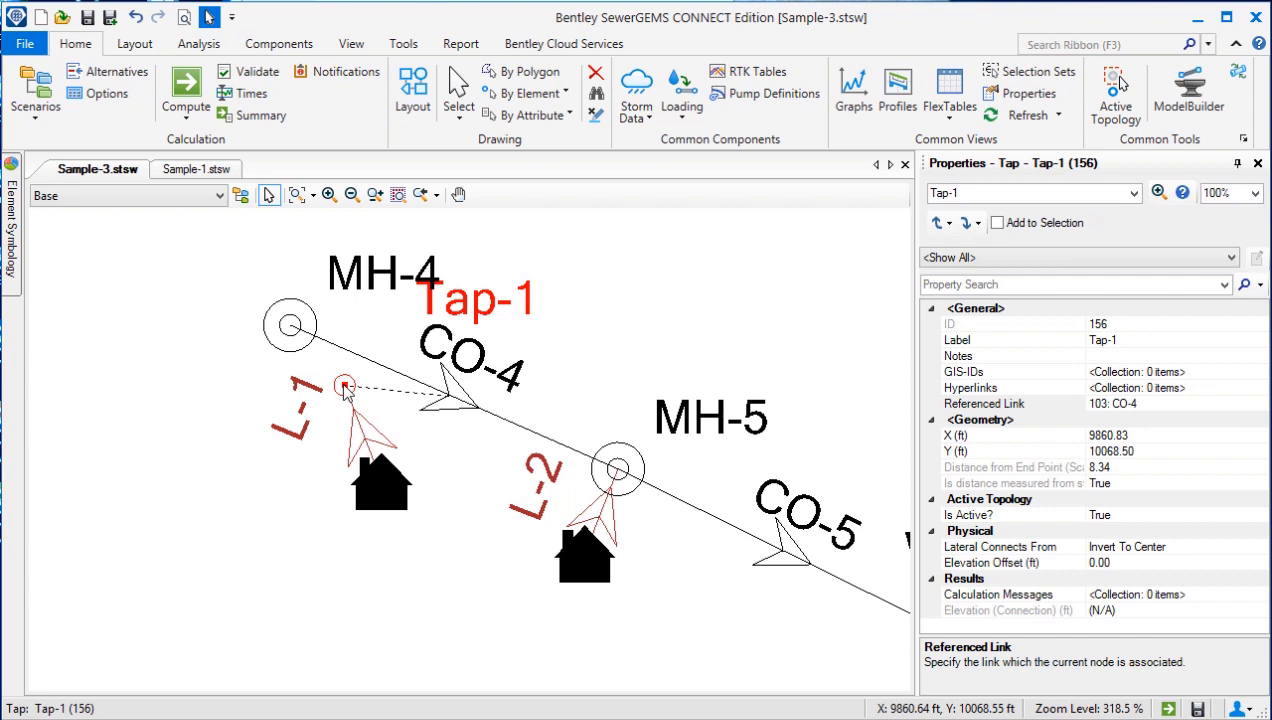
{"action": "left_click_drag", "start_coordinate": [345, 387], "coordinate": [424, 389]}
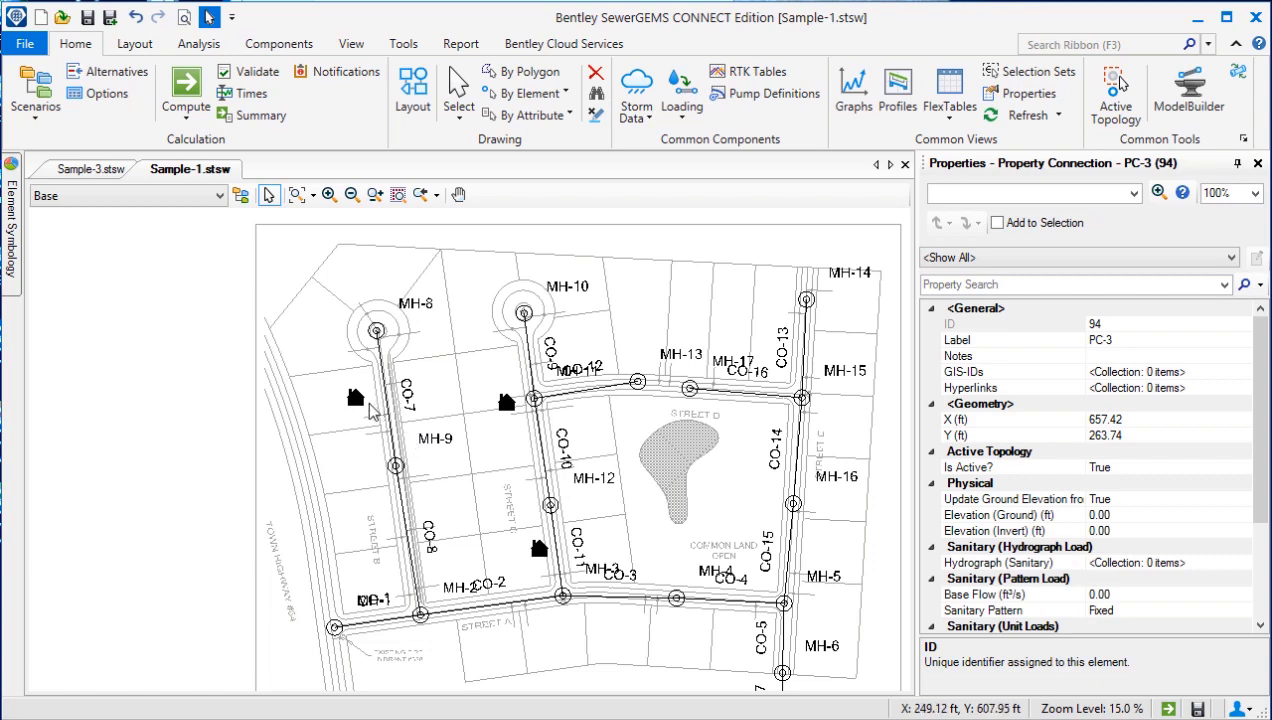
Step: Start a new LoadBuilder run in Sample-1.stsw using Property Connection load data with the Nearest Link method
{"action": "left_click", "coordinate": [403, 43]}
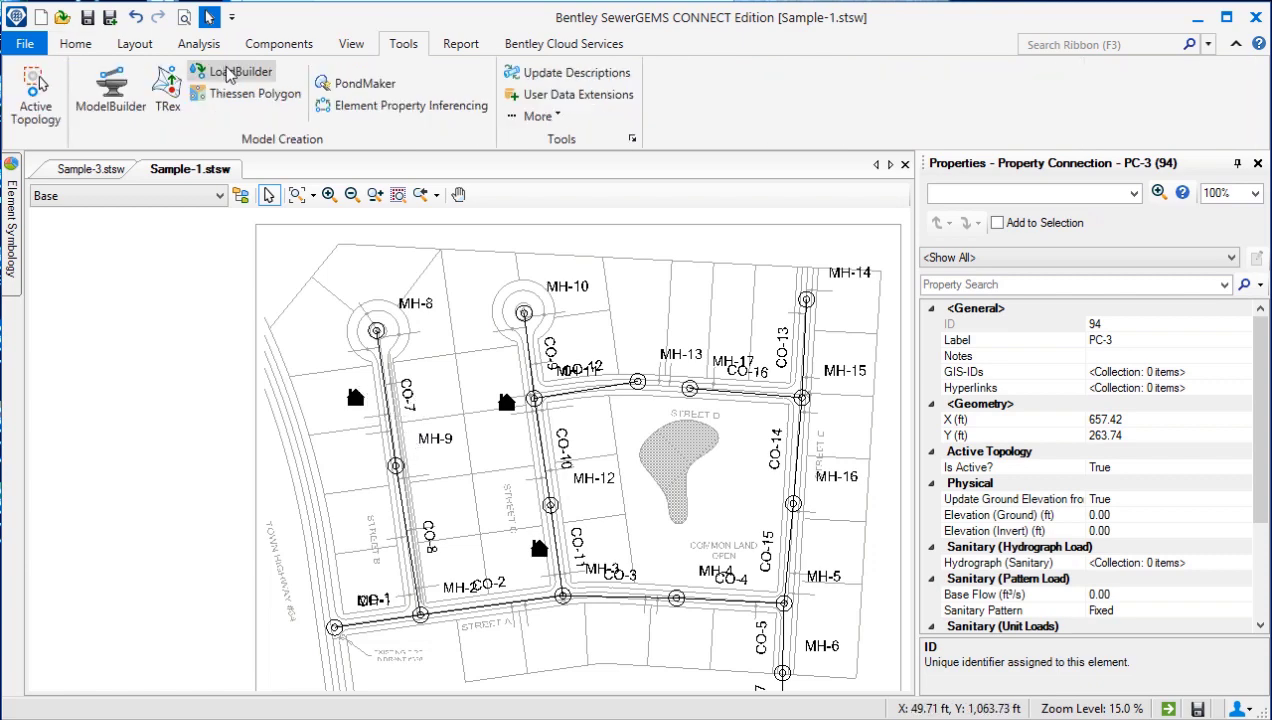
{"action": "left_click", "coordinate": [230, 72]}
{"action": "left_click", "coordinate": [548, 256]}
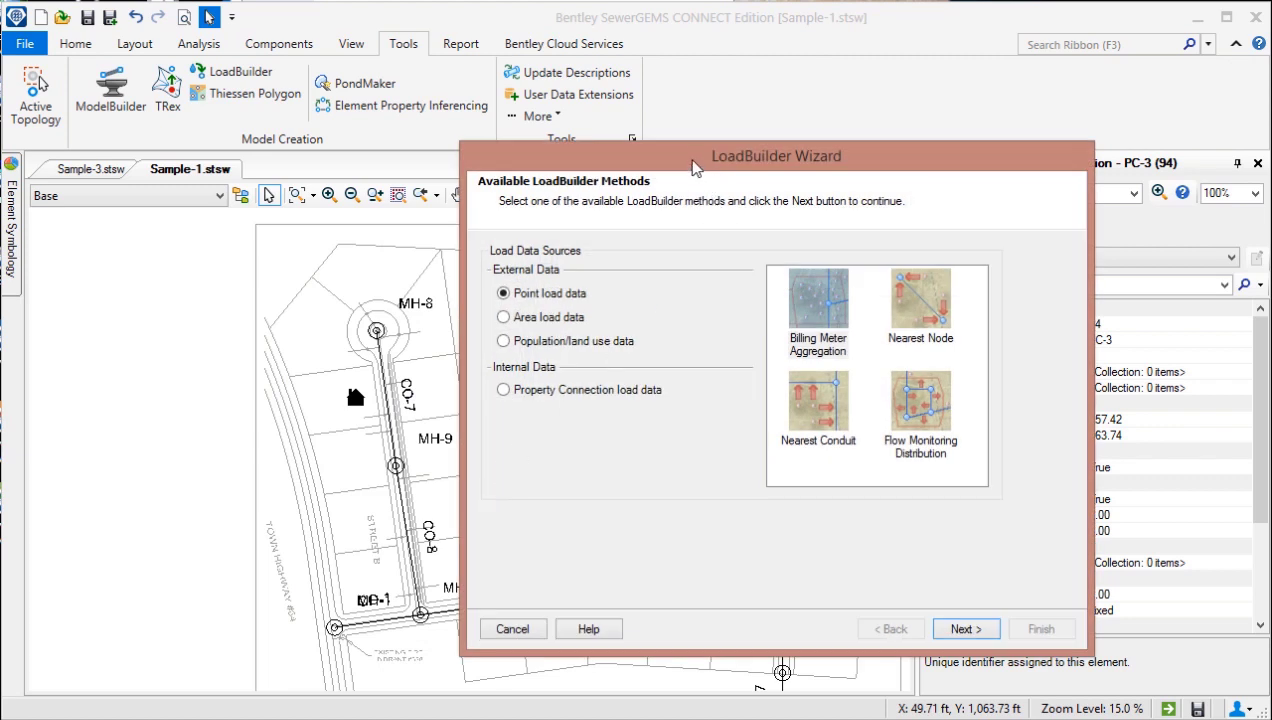
{"action": "left_click_drag", "start_coordinate": [695, 166], "coordinate": [613, 154]}
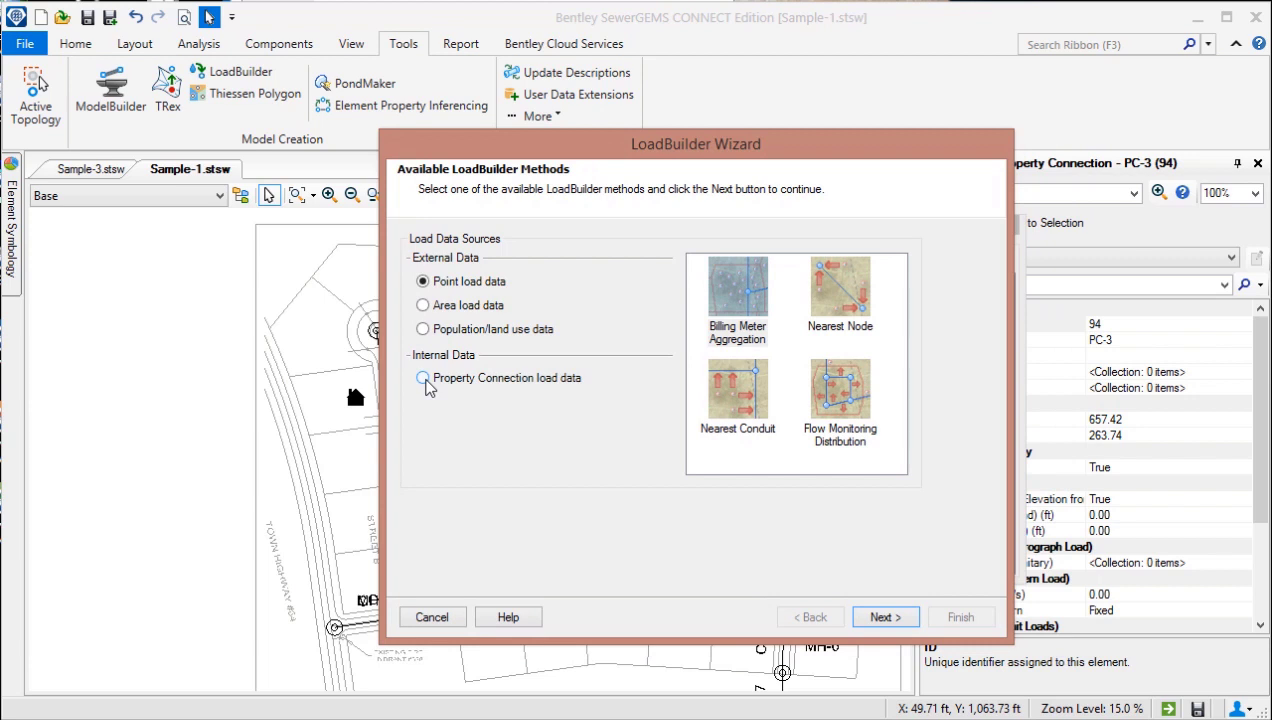
{"action": "left_click", "coordinate": [423, 379]}
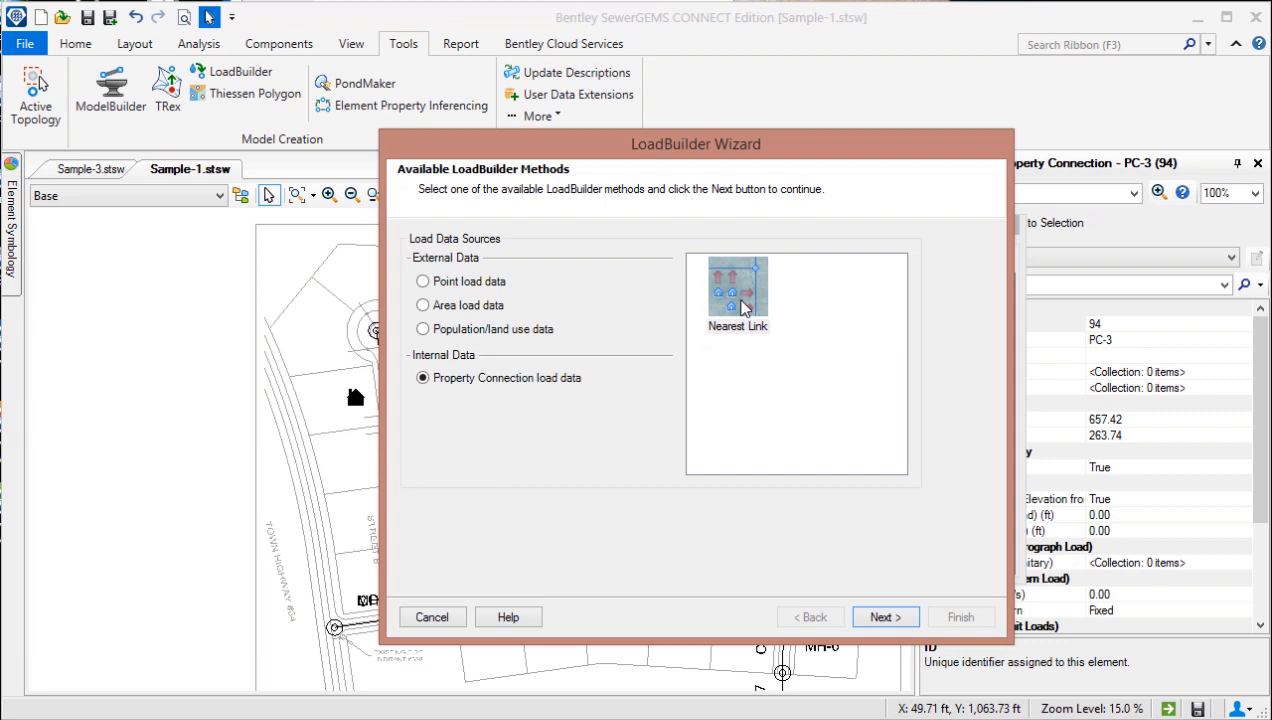
{"action": "left_click", "coordinate": [742, 306]}
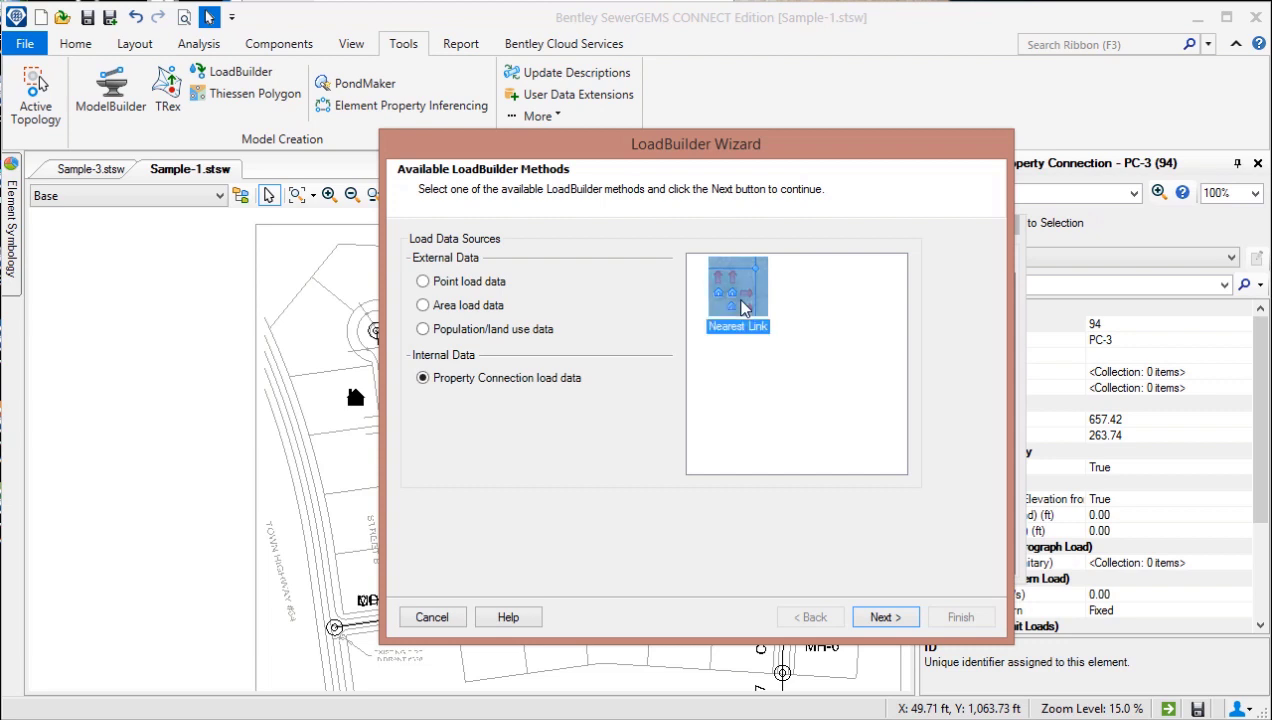
{"action": "left_click", "coordinate": [885, 617]}
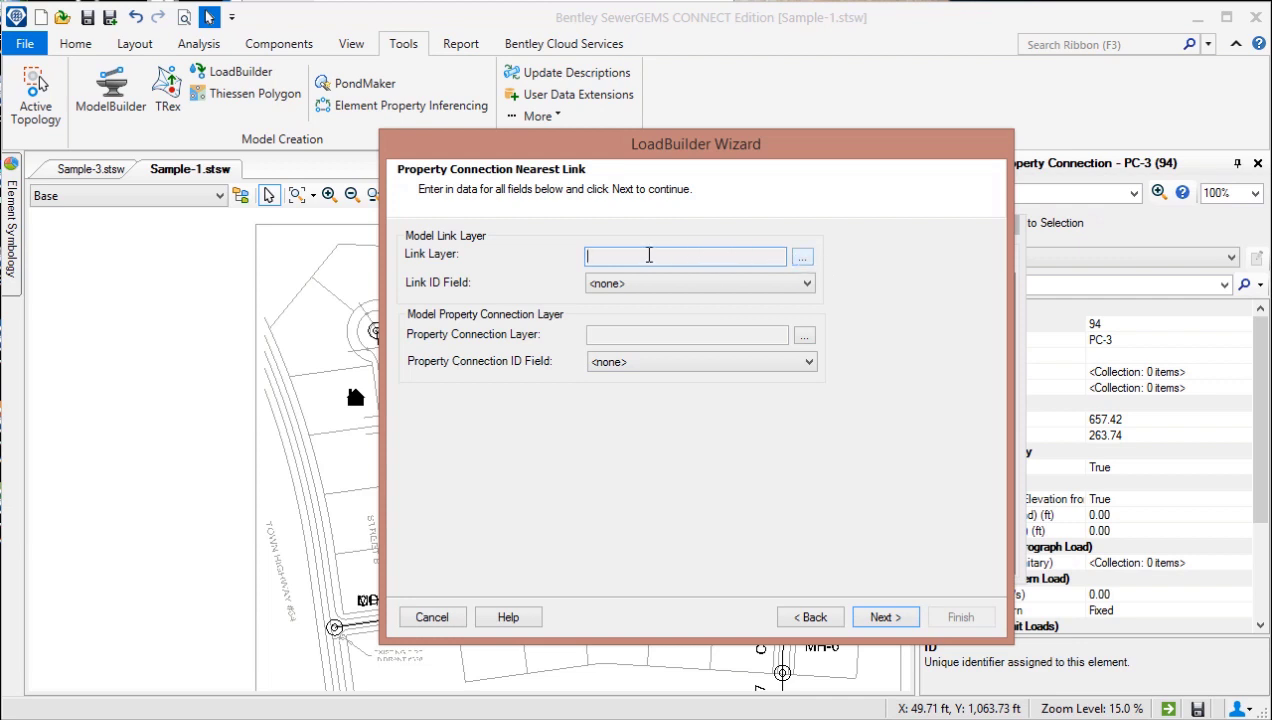
Step: Set the link layer to Conduit\All Elements and the property connection layer to Property Connection\All Elements, and preview the results
{"action": "left_click", "coordinate": [803, 258]}
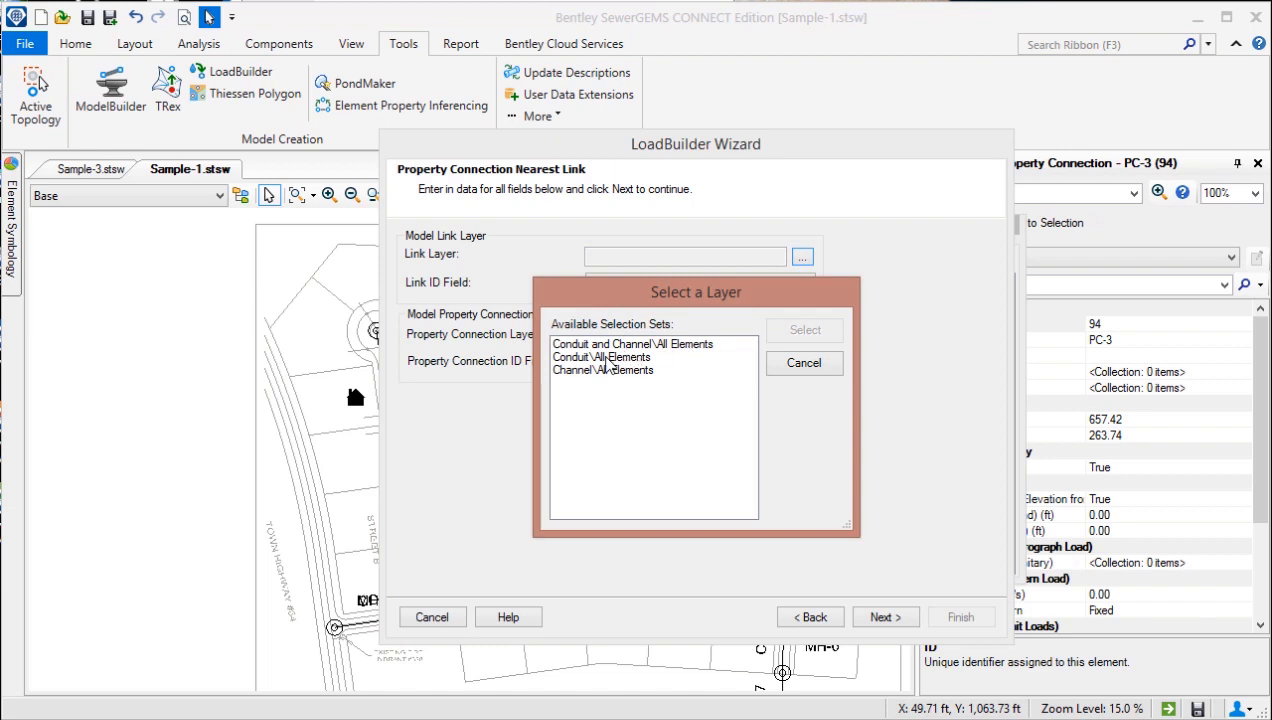
{"action": "left_click", "coordinate": [607, 359]}
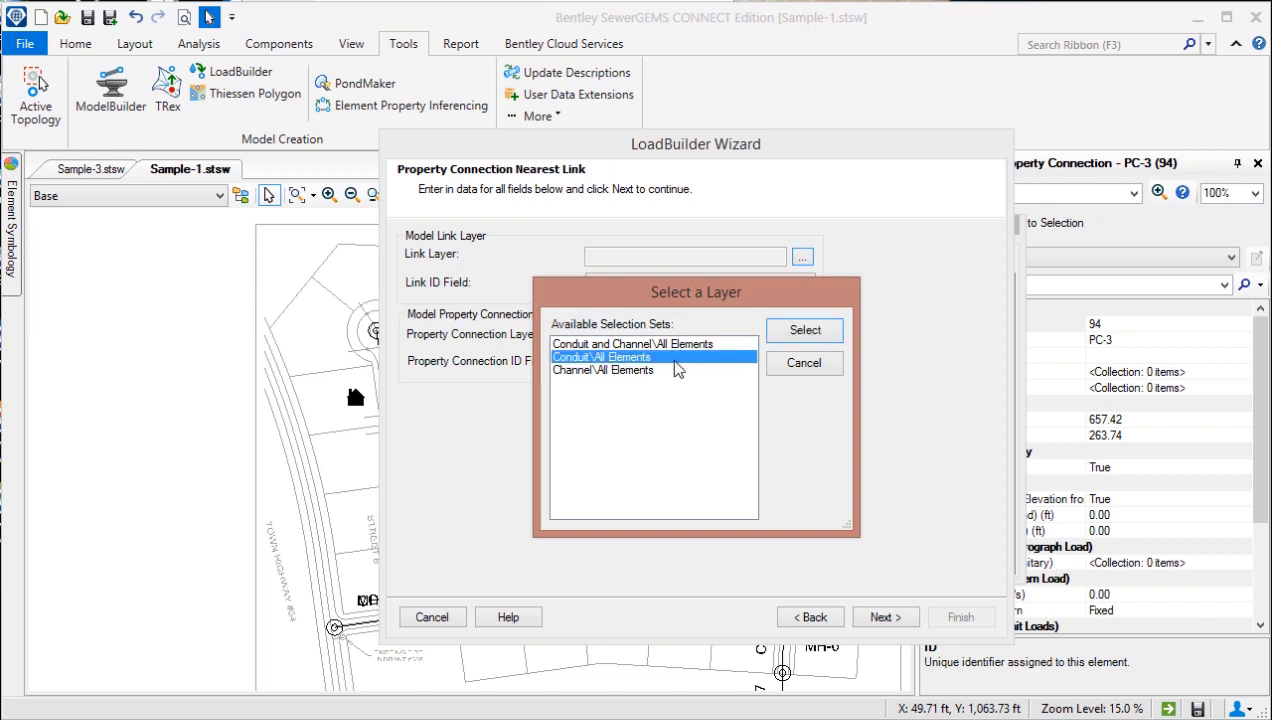
{"action": "left_click", "coordinate": [805, 332]}
{"action": "left_click", "coordinate": [803, 337]}
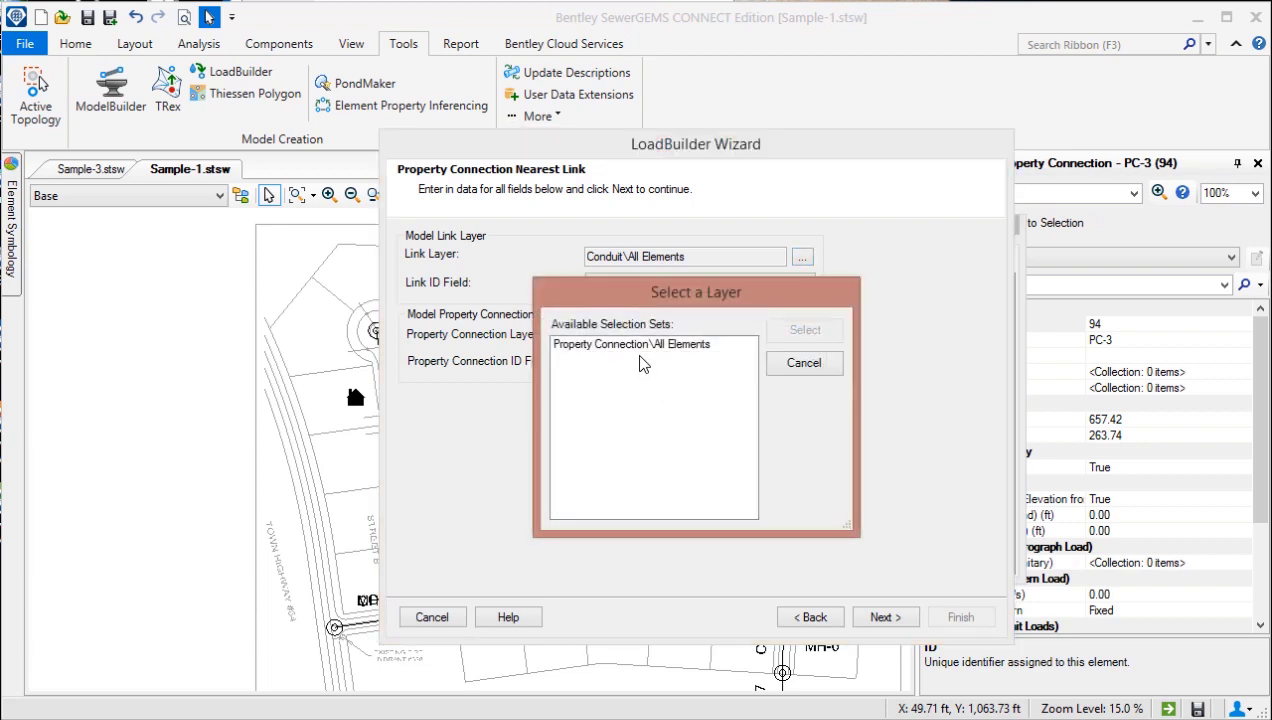
{"action": "left_click", "coordinate": [640, 346]}
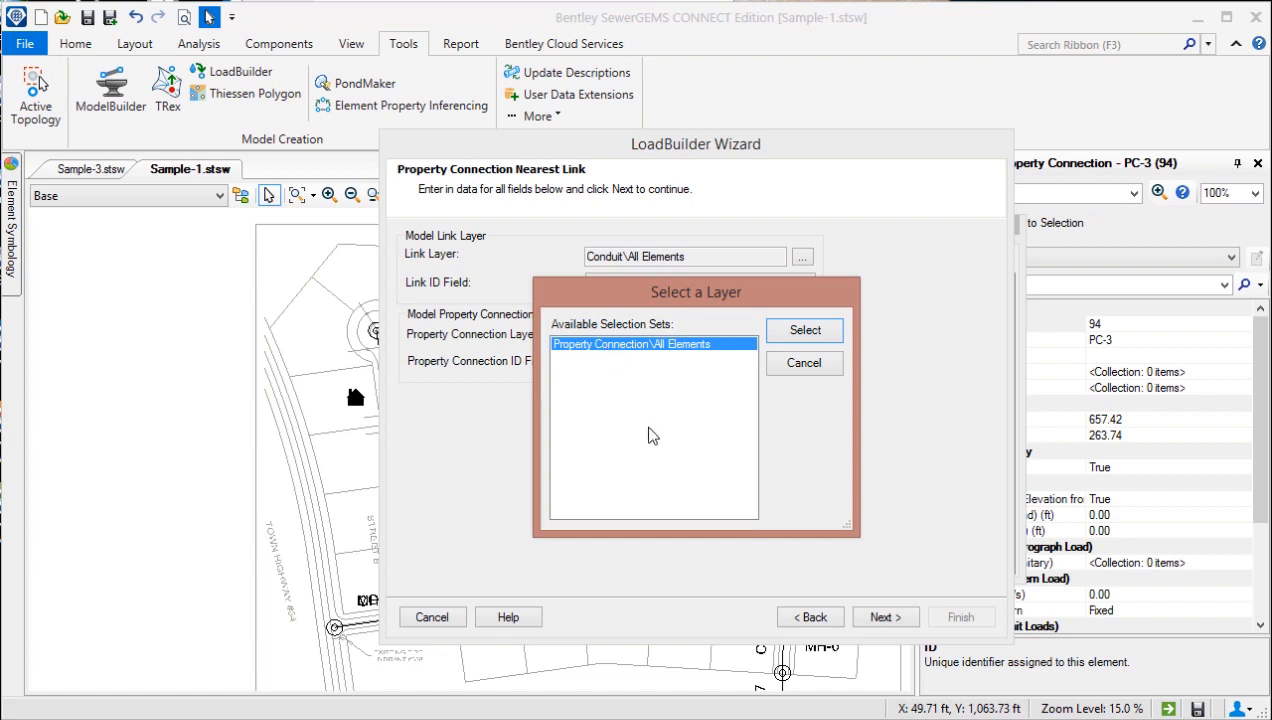
{"action": "left_click", "coordinate": [830, 336]}
{"action": "left_click", "coordinate": [886, 617]}
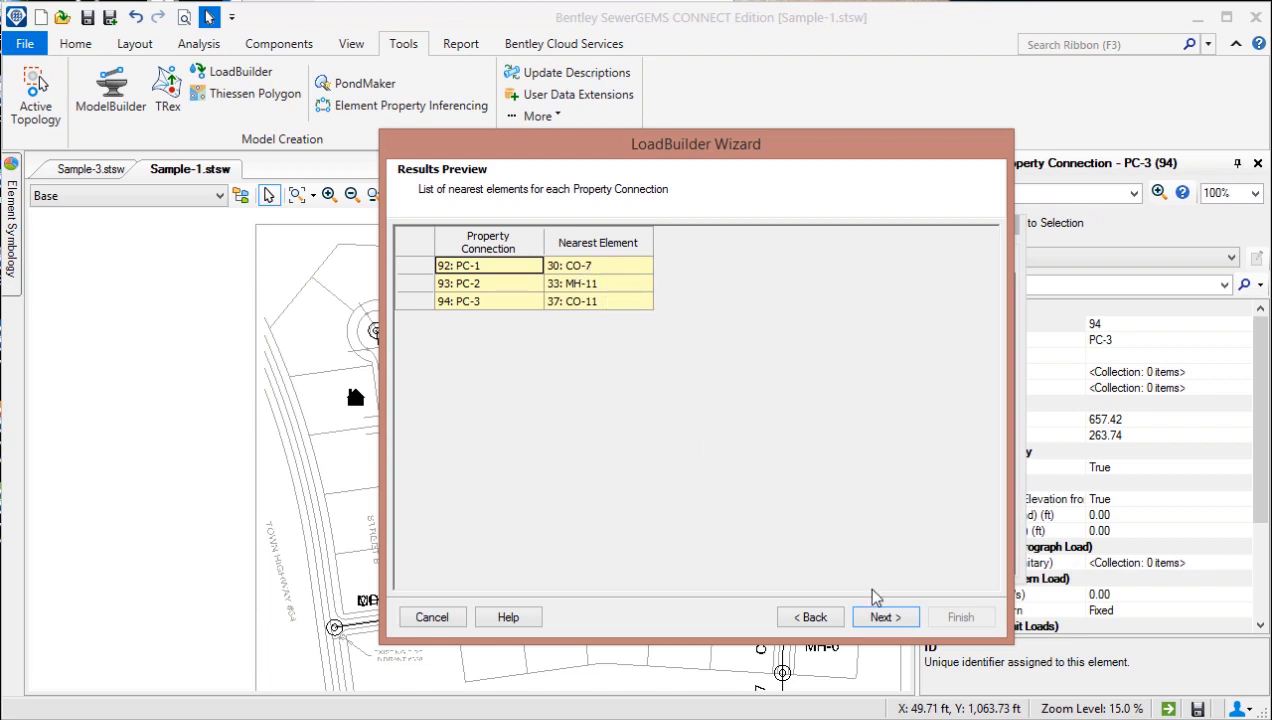
Step: Finish the LoadBuilder run with the label Property Connection, and synchronize the drawing with the database
{"action": "left_click", "coordinate": [886, 617]}
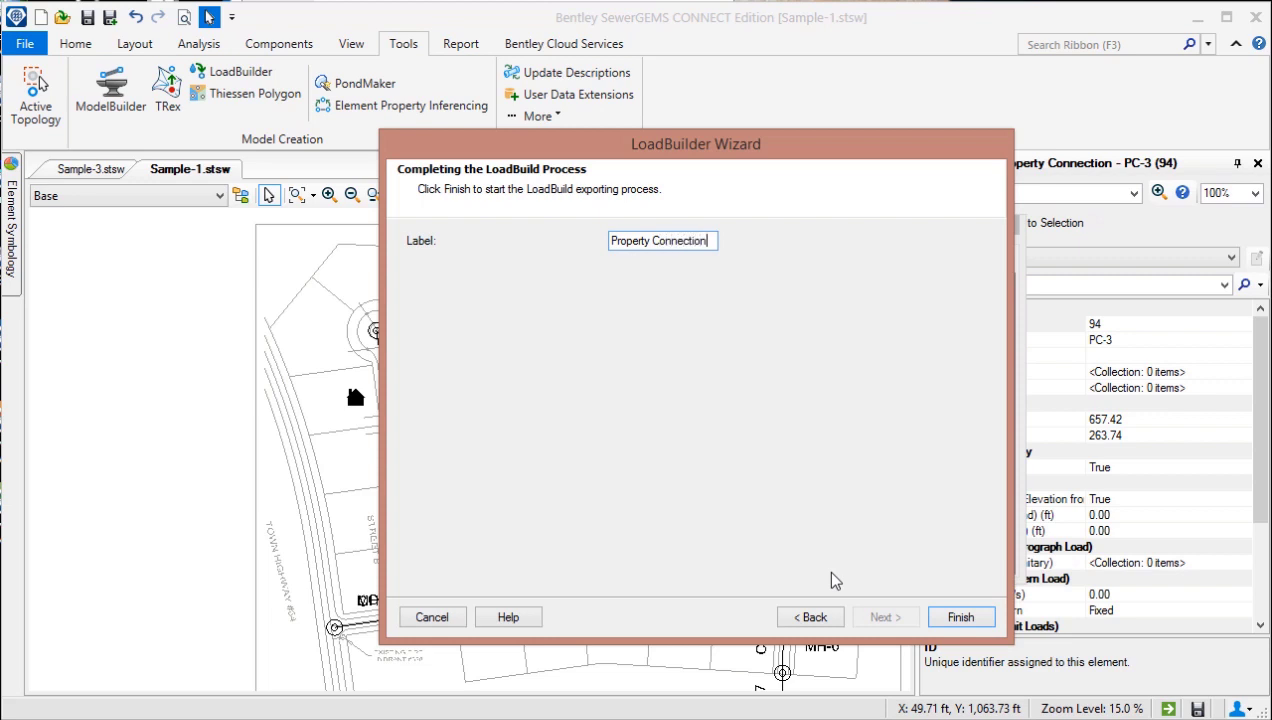
{"action": "left_click", "coordinate": [958, 617]}
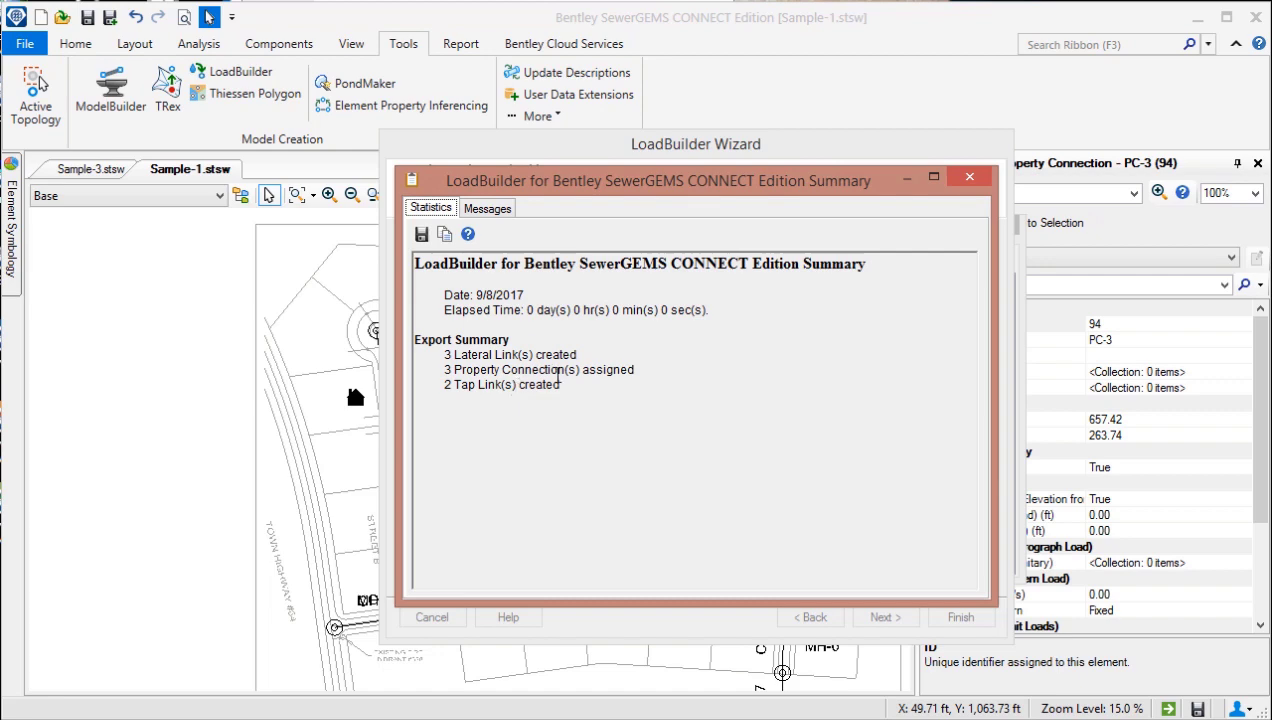
{"action": "left_click", "coordinate": [969, 177]}
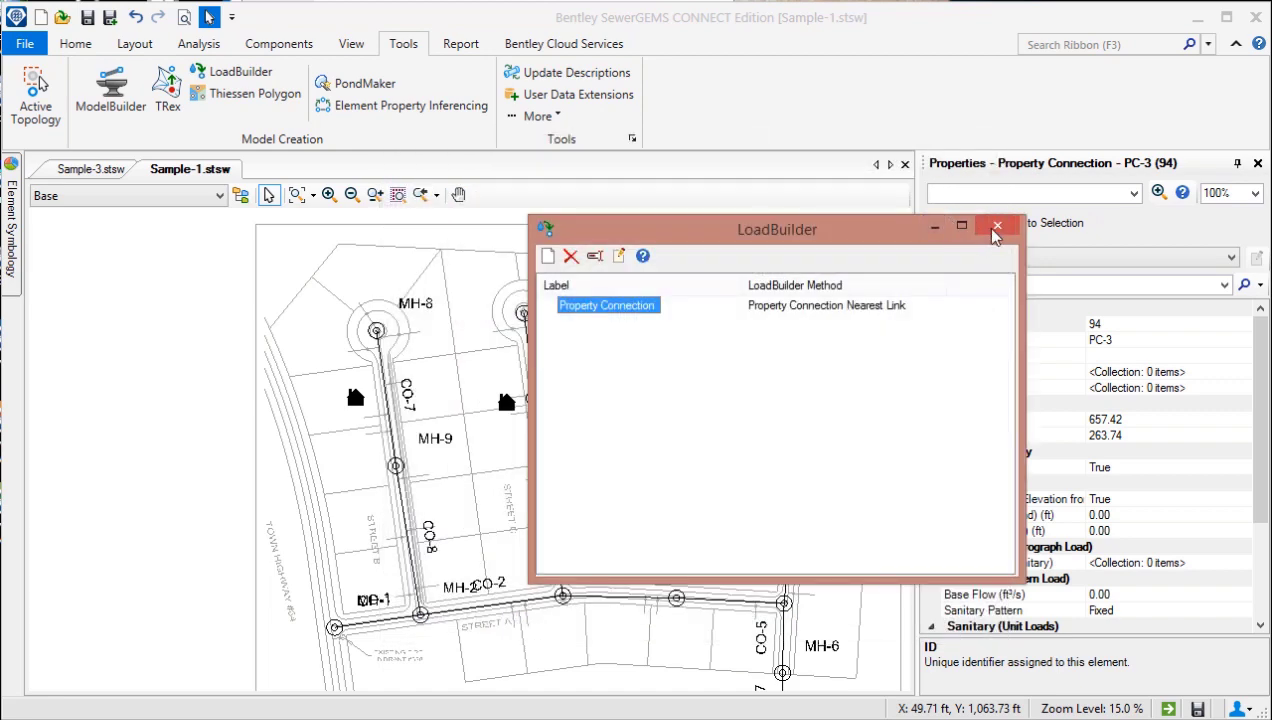
{"action": "left_click", "coordinate": [996, 229]}
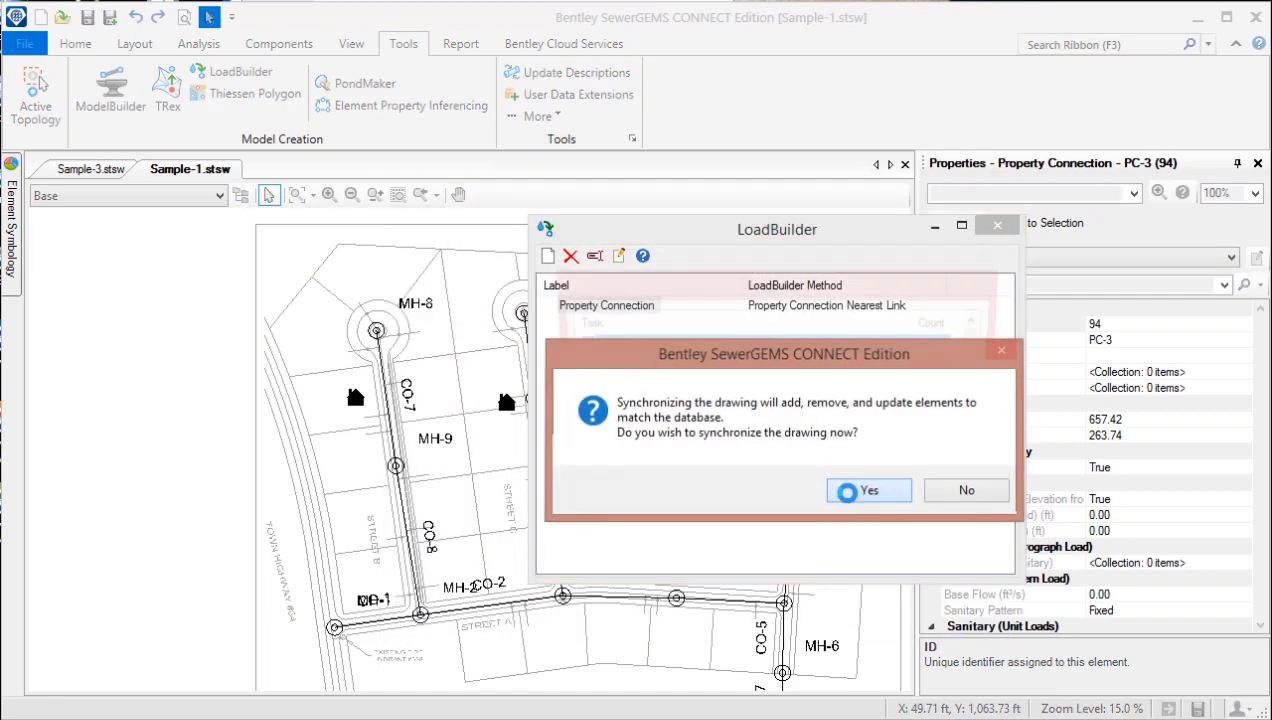
{"action": "left_click", "coordinate": [848, 489]}
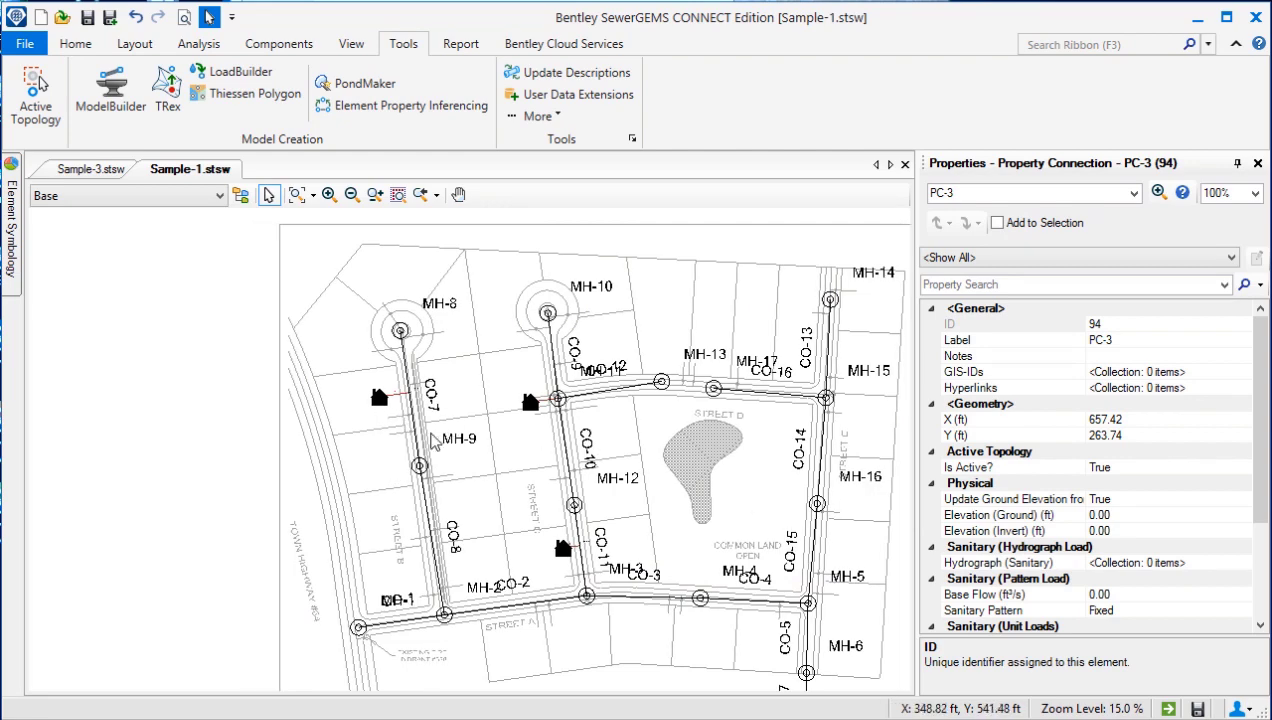
Step: Inspect the properties of the generated lateral L-1 and of Tap-1 on conduit CO-7
{"action": "scroll", "coordinate": [400, 412], "scroll_direction": "up", "scroll_amount": 5}
{"action": "scroll", "coordinate": [410, 405], "scroll_direction": "up", "scroll_amount": 2}
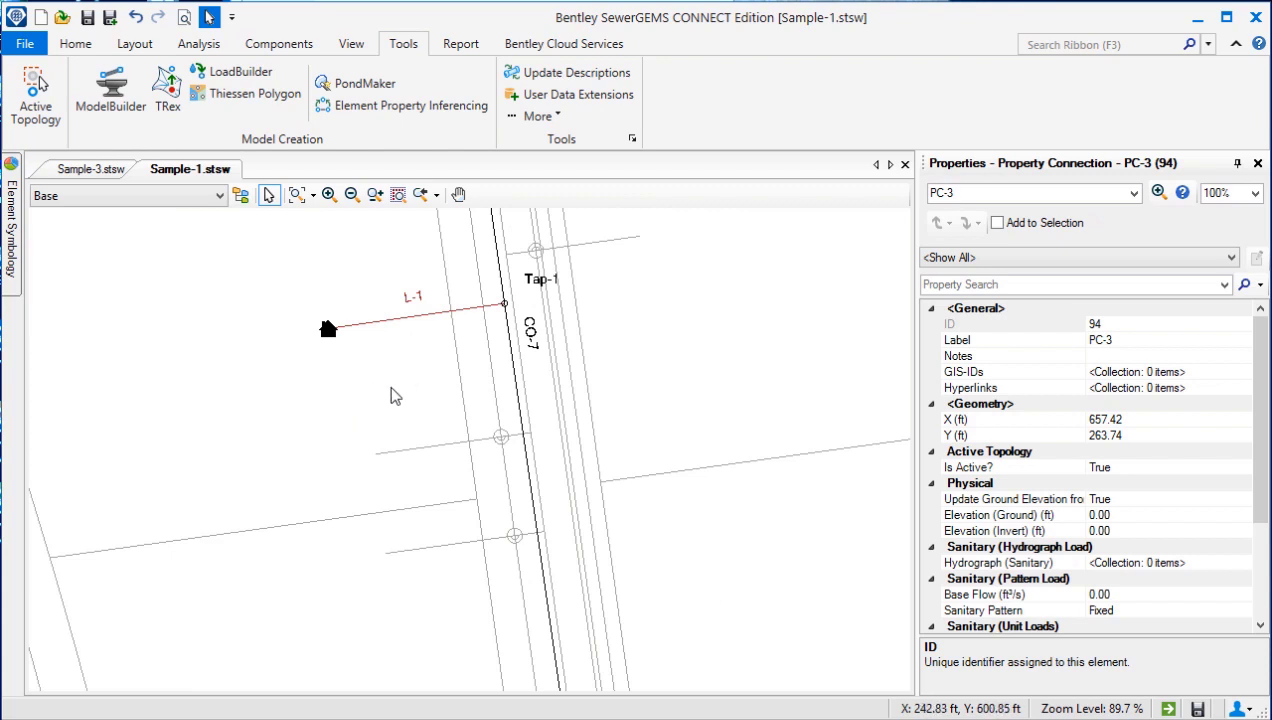
{"action": "left_click_drag", "start_coordinate": [395, 383], "coordinate": [417, 442]}
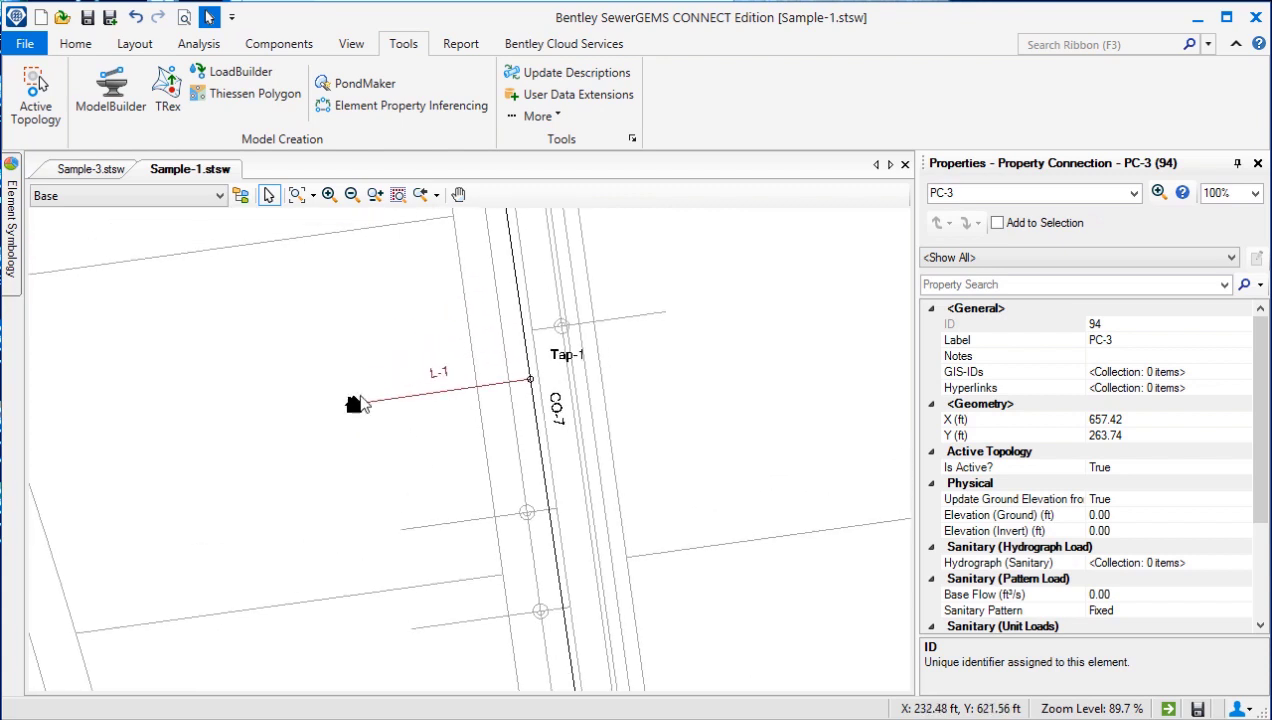
{"action": "left_click", "coordinate": [441, 399]}
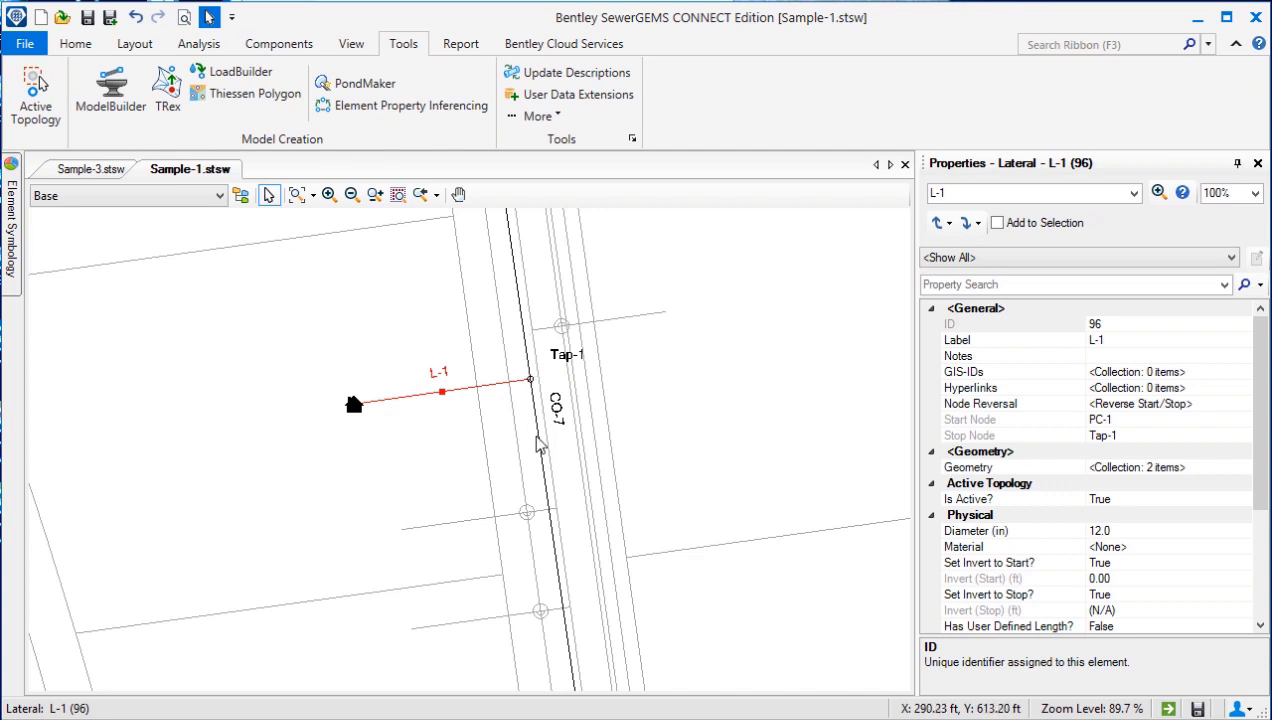
{"action": "left_click", "coordinate": [530, 381]}
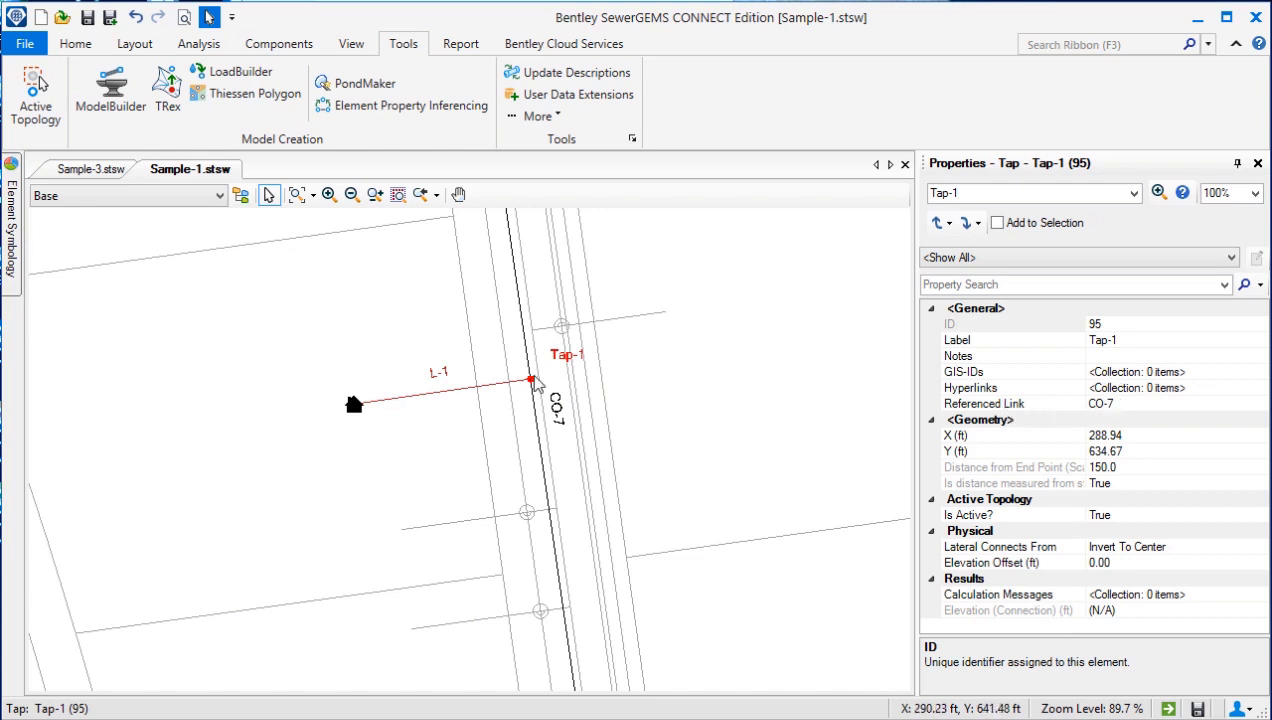
Step: Inspect the properties of lateral L-2 between its property connection and manhole MH-11
{"action": "left_click_drag", "start_coordinate": [745, 429], "coordinate": [673, 404]}
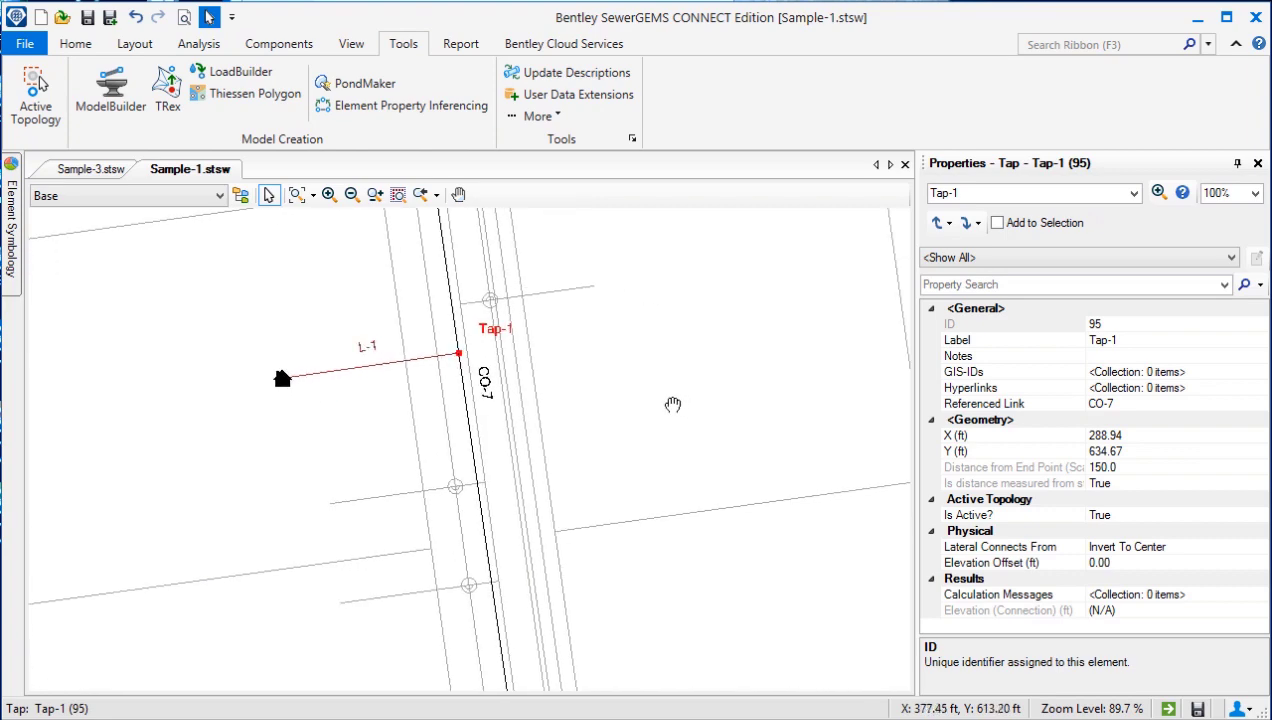
{"action": "scroll", "coordinate": [673, 404], "scroll_direction": "down", "scroll_amount": 5}
{"action": "left_click_drag", "start_coordinate": [738, 454], "coordinate": [530, 452]}
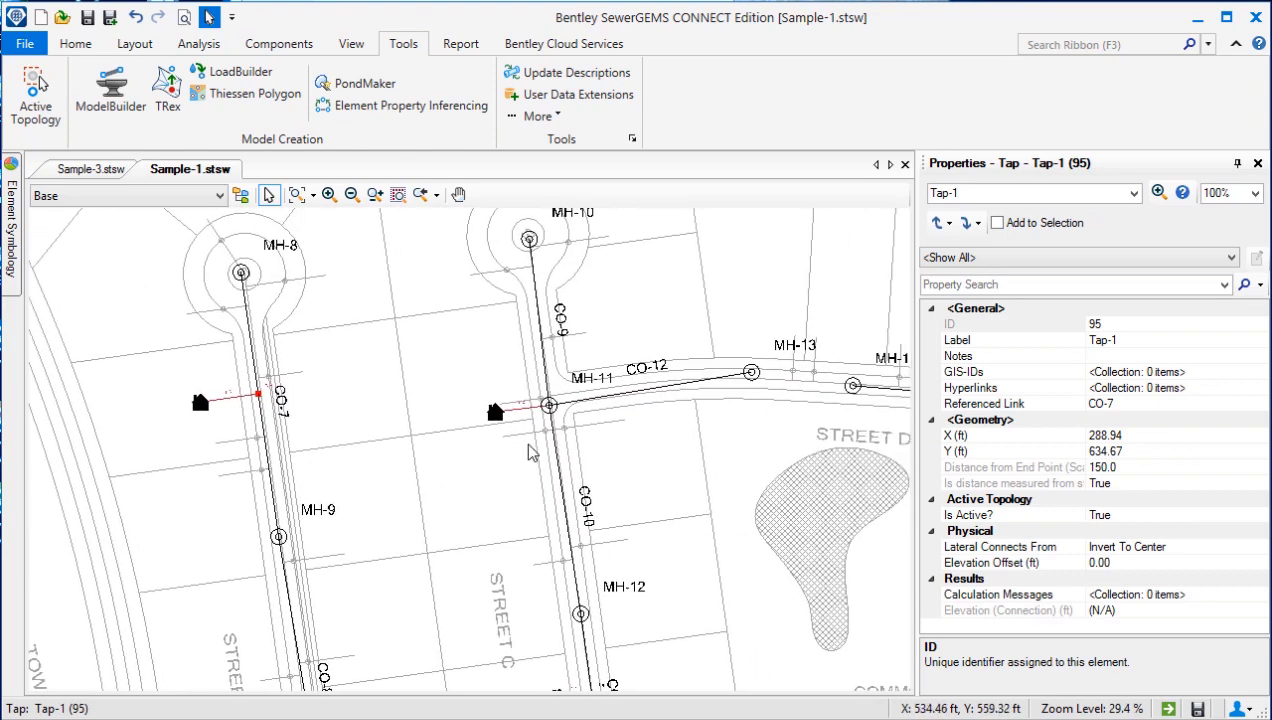
{"action": "scroll", "coordinate": [529, 413], "scroll_direction": "up", "scroll_amount": 6}
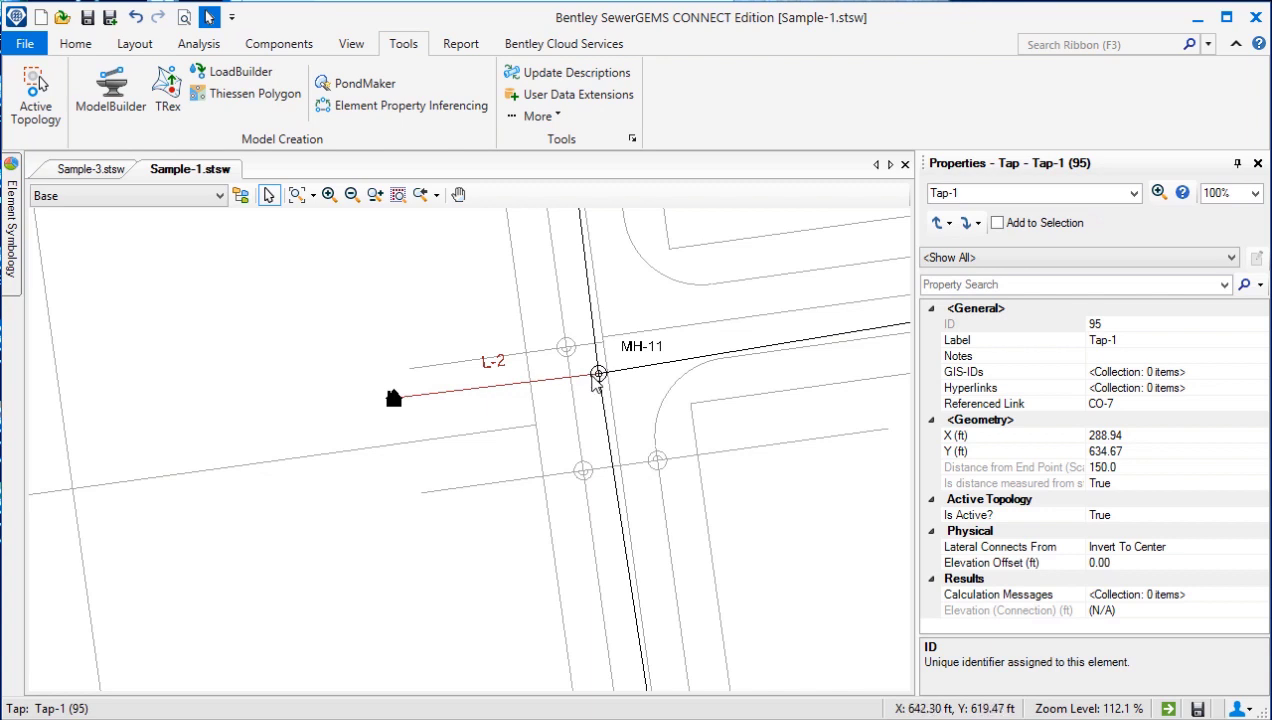
{"action": "scroll", "coordinate": [598, 381], "scroll_direction": "up", "scroll_amount": 1}
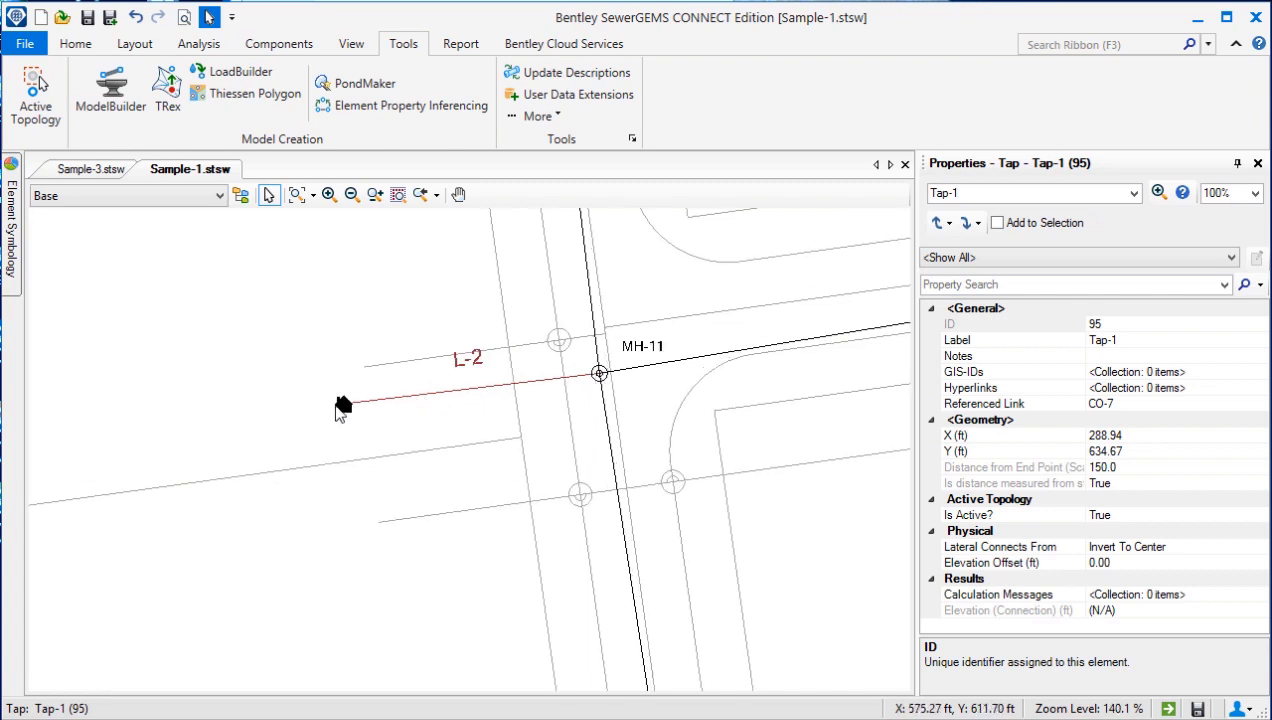
{"action": "left_click", "coordinate": [413, 404]}
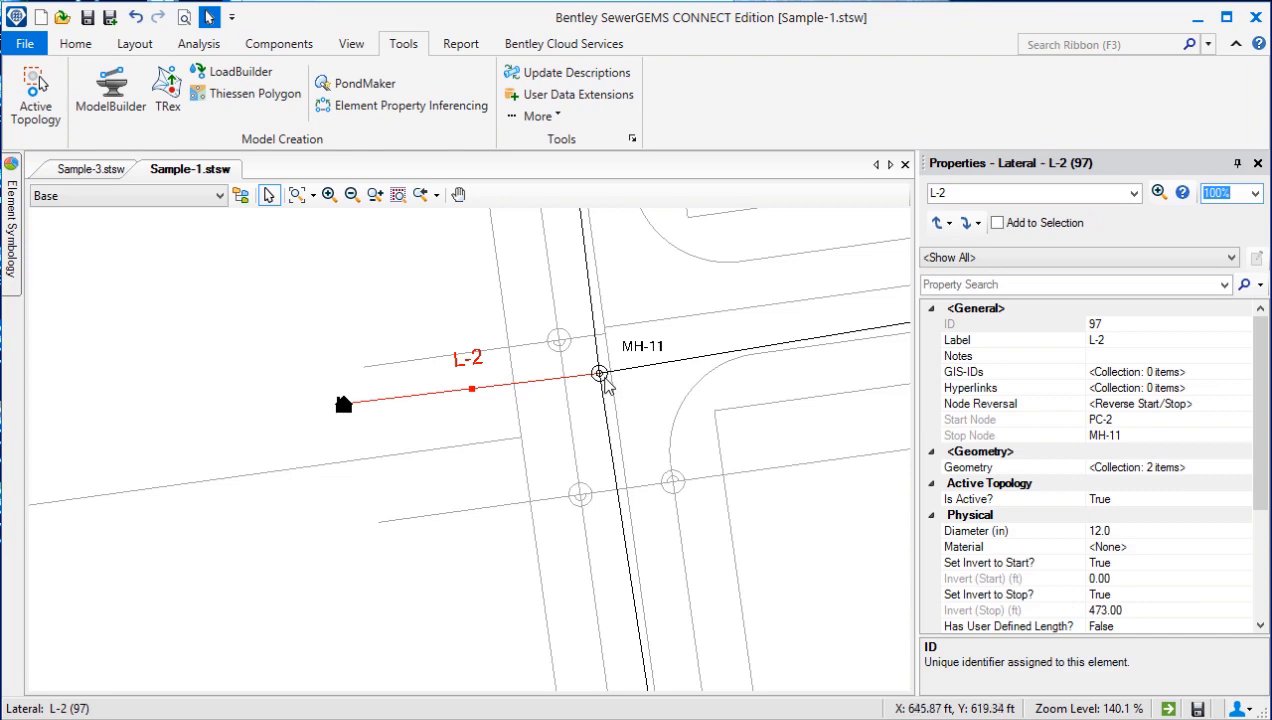
Step: Inspect property connection PC-3 and Tap-2, and move the tap off conduit CO-11 to about X 705 ft, Y 280 ft
{"action": "left_click_drag", "start_coordinate": [566, 488], "coordinate": [536, 312]}
{"action": "scroll", "coordinate": [536, 312], "scroll_direction": "down", "scroll_amount": 7}
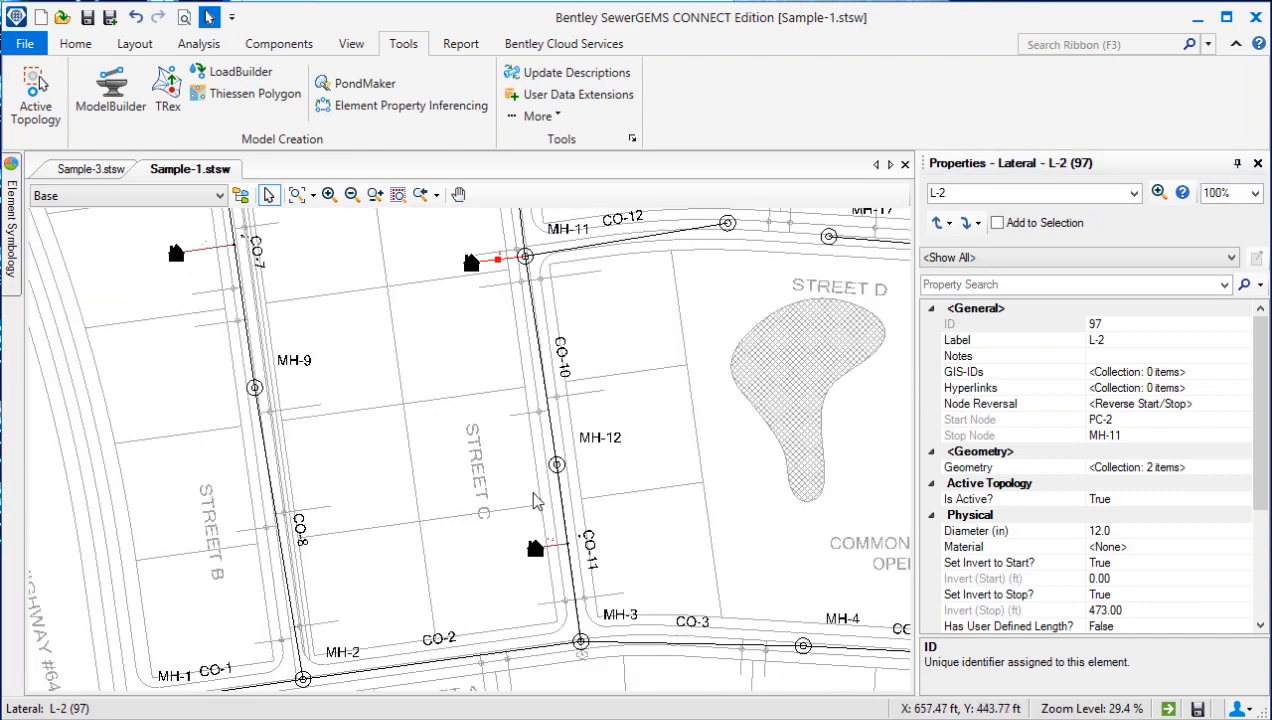
{"action": "scroll", "coordinate": [555, 555], "scroll_direction": "up", "scroll_amount": 7}
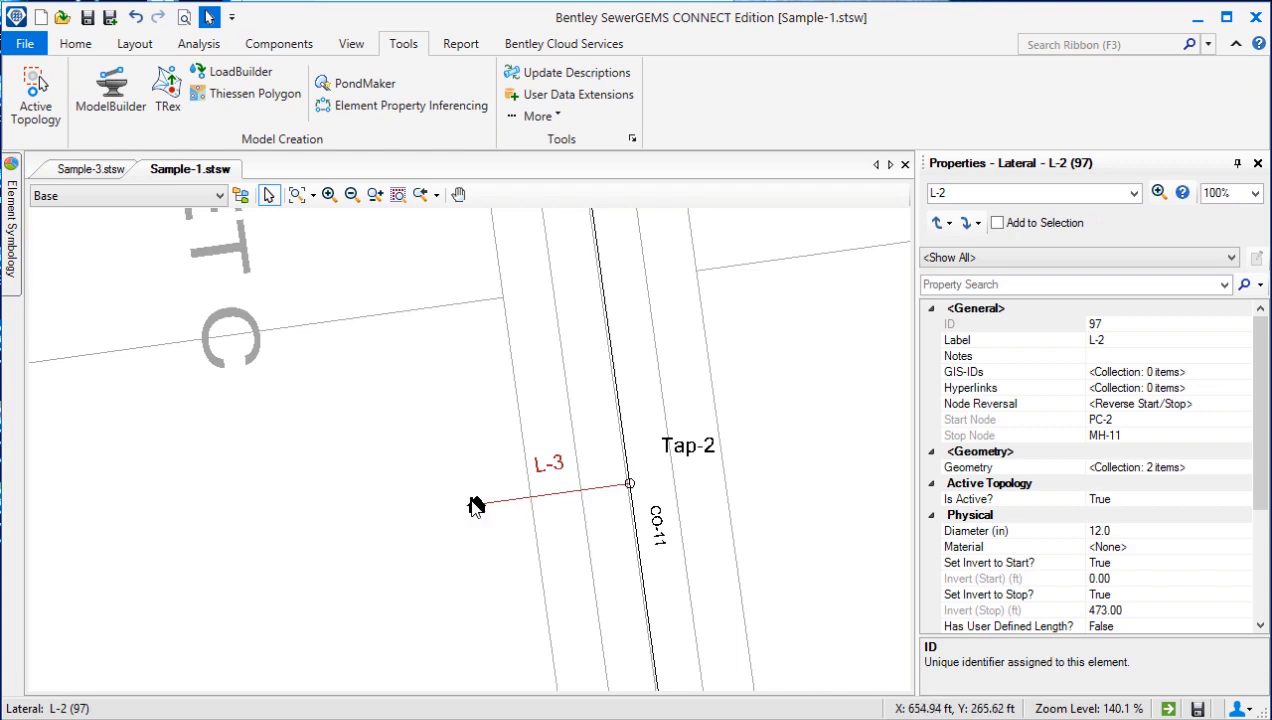
{"action": "left_click", "coordinate": [472, 505]}
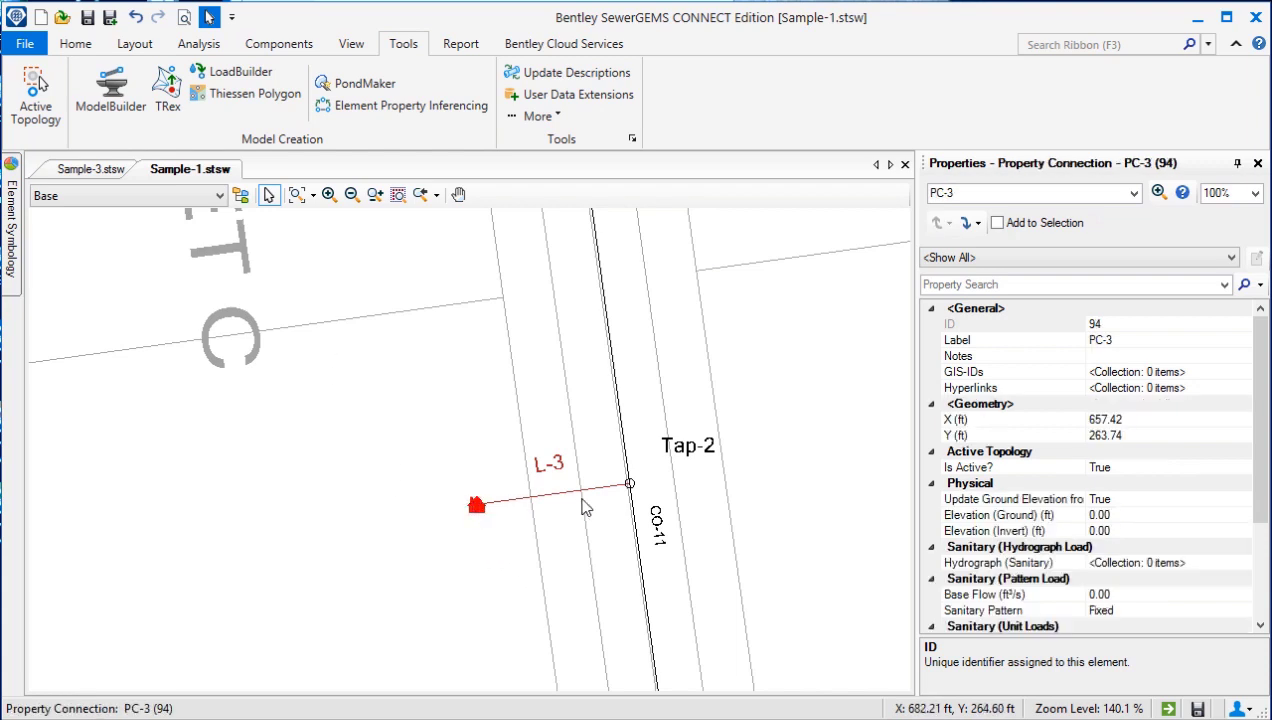
{"action": "left_click", "coordinate": [611, 488]}
{"action": "left_click", "coordinate": [630, 487]}
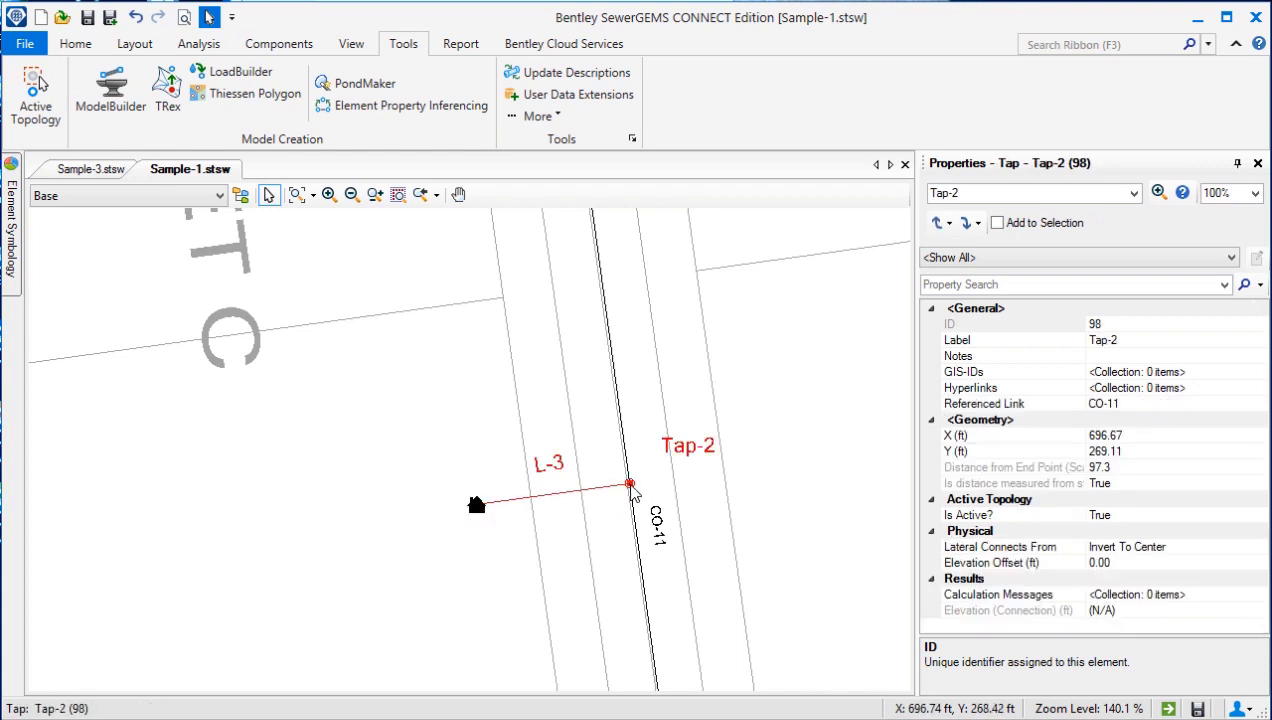
{"action": "left_click_drag", "start_coordinate": [630, 483], "coordinate": [663, 441]}
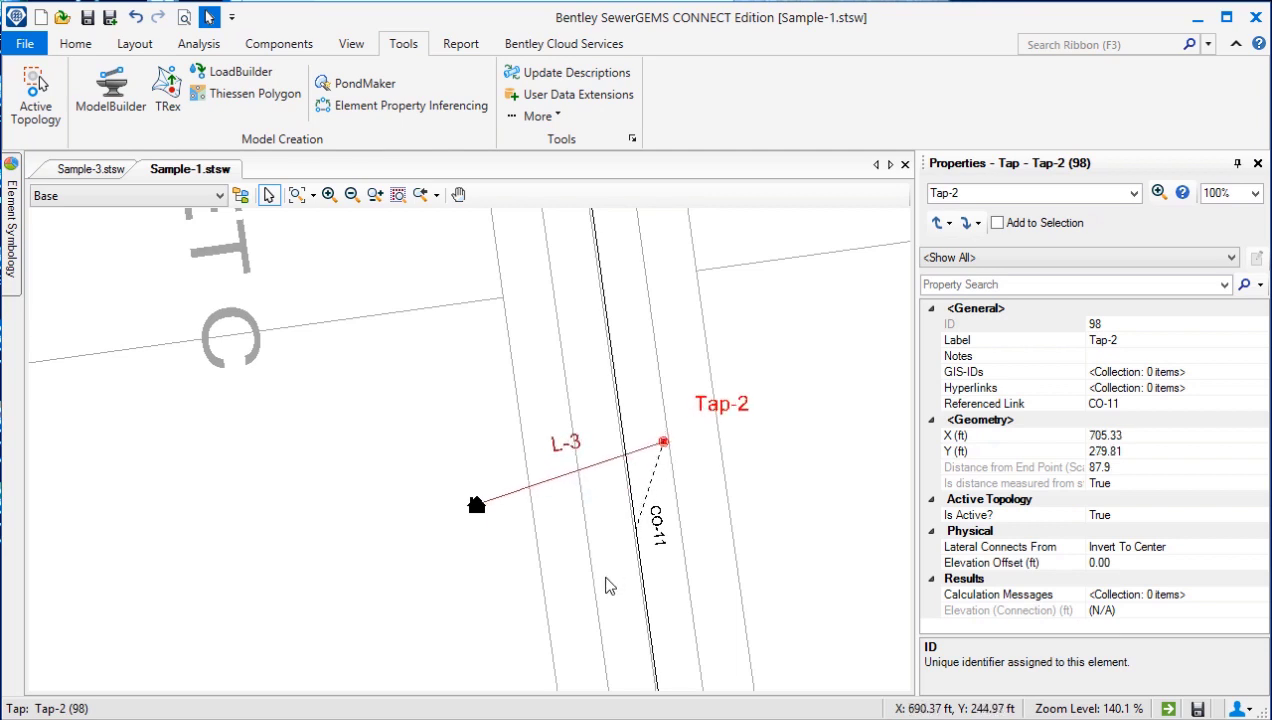